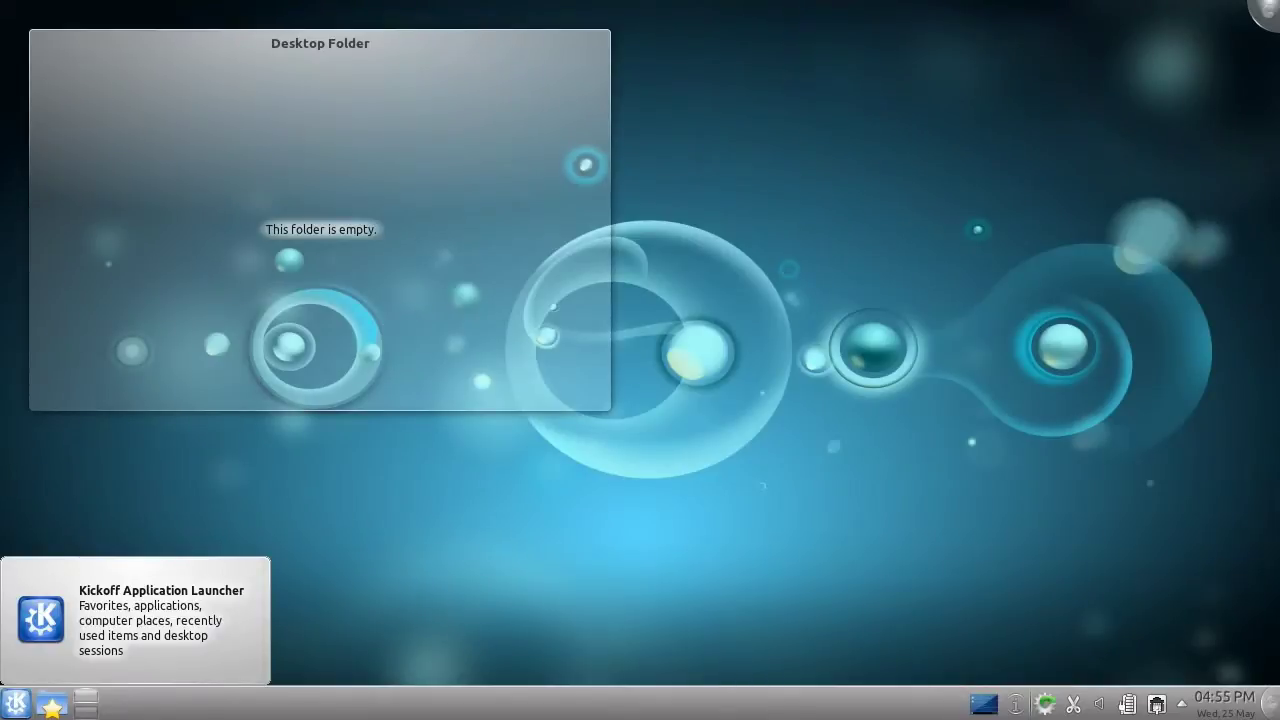
Add Popup Notes (KNotes) from the Utilities category of the application launcher to the launcher favorites.
click(17, 705)
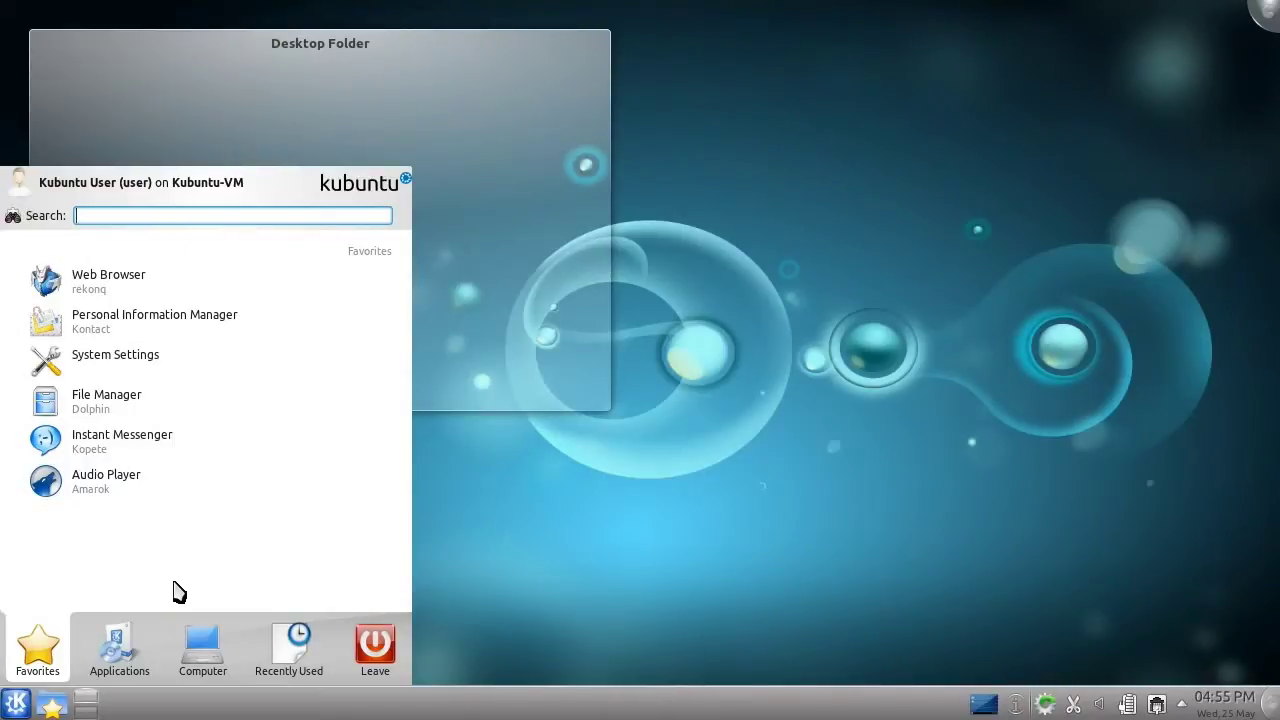
click(120, 650)
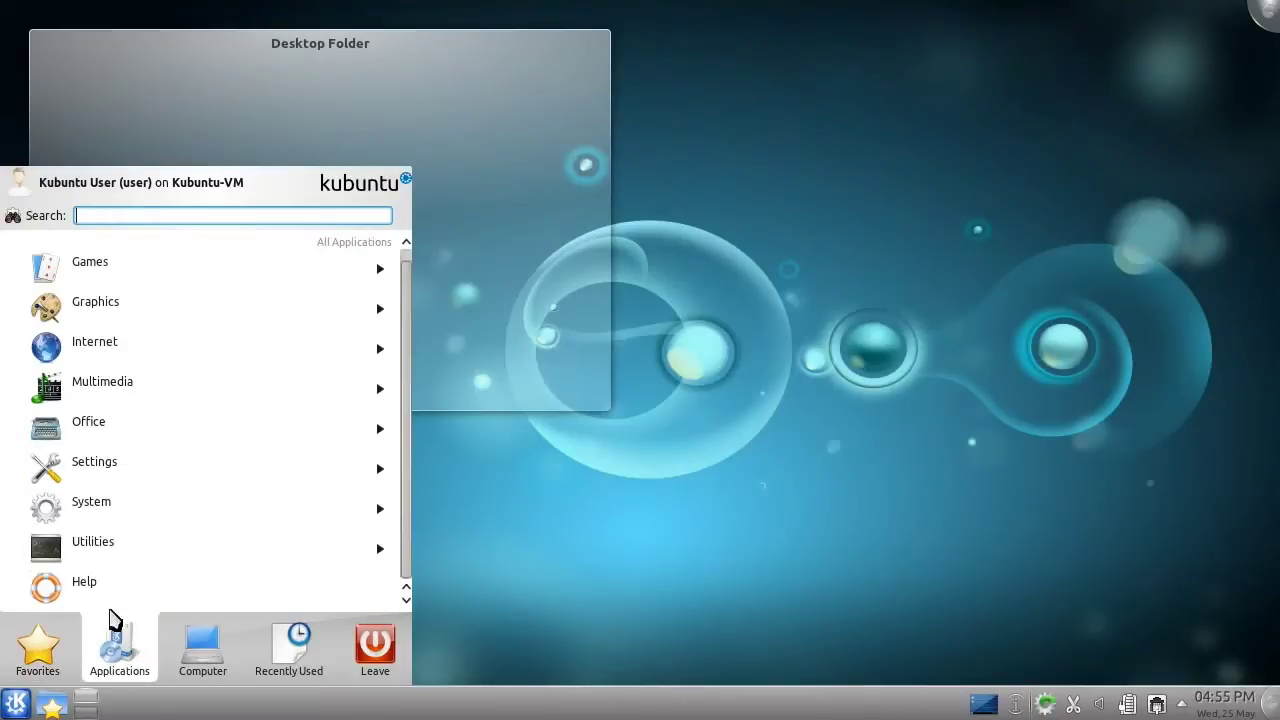
click(93, 553)
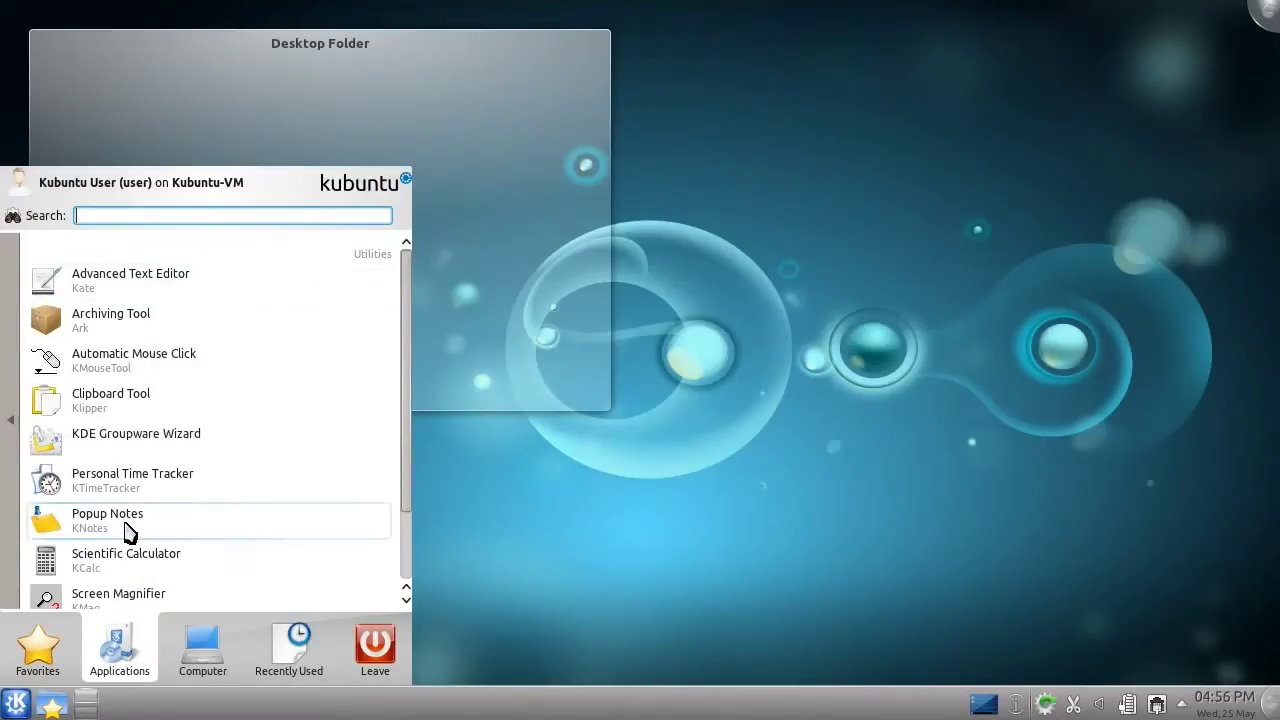
right_click(126, 527)
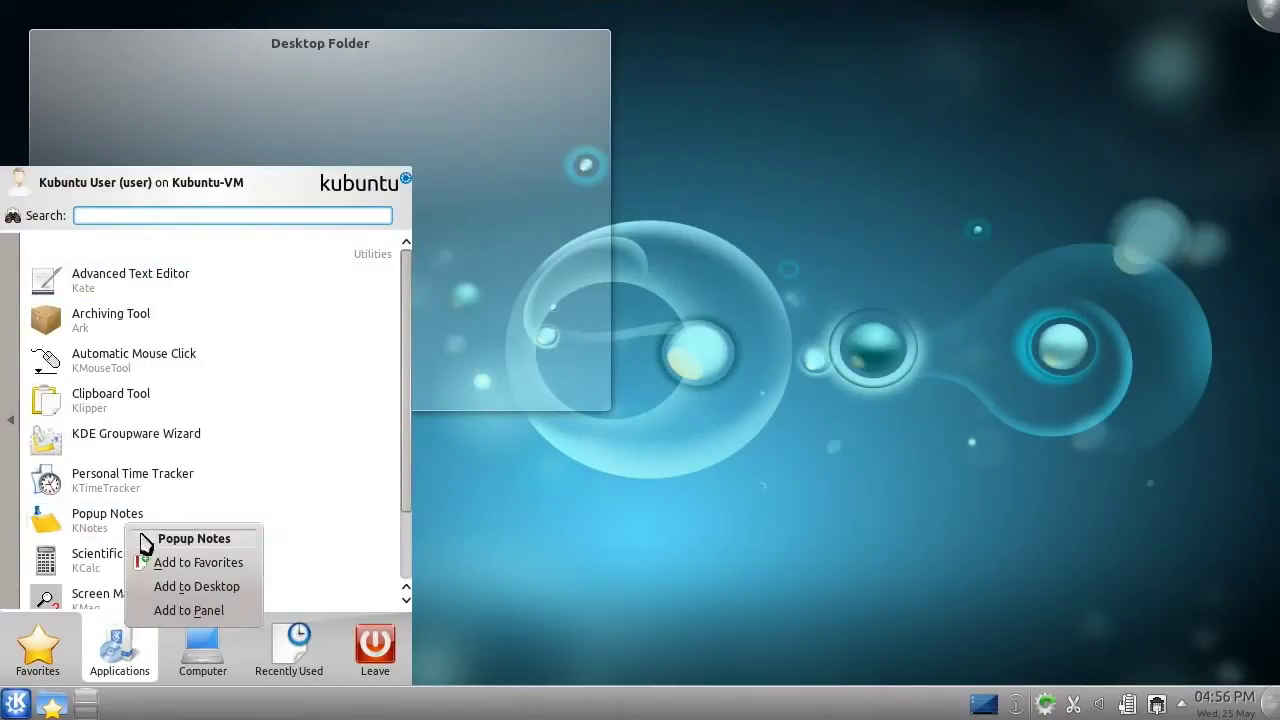
click(198, 563)
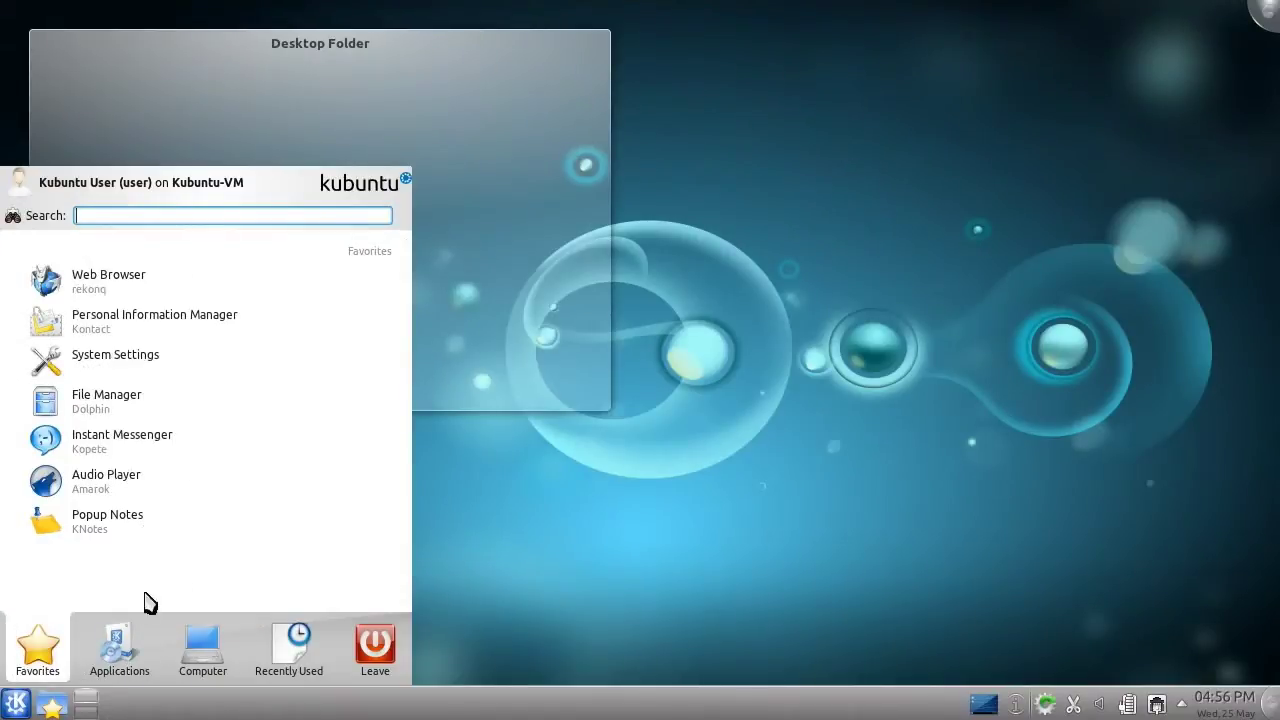
Browse the launcher's application categories, examining the programs under Internet, Office, Multimedia and System.
click(125, 640)
click(8, 572)
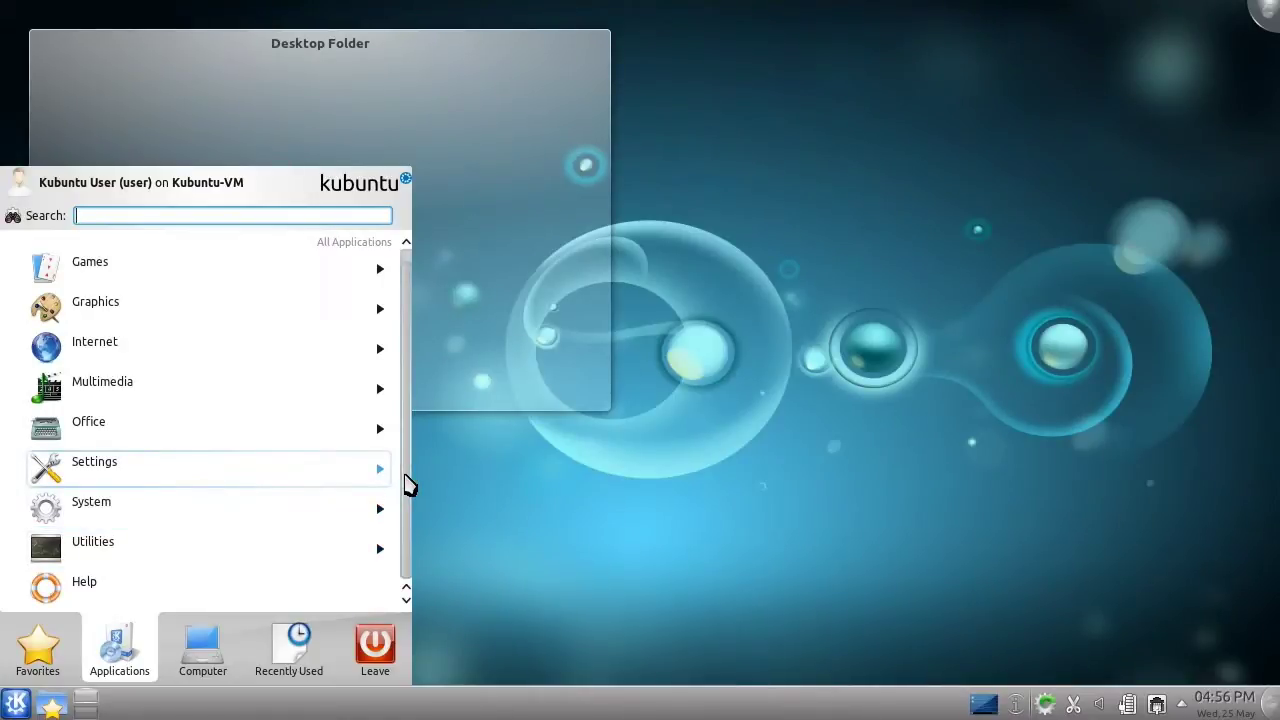
scroll(408, 485, up, 1)
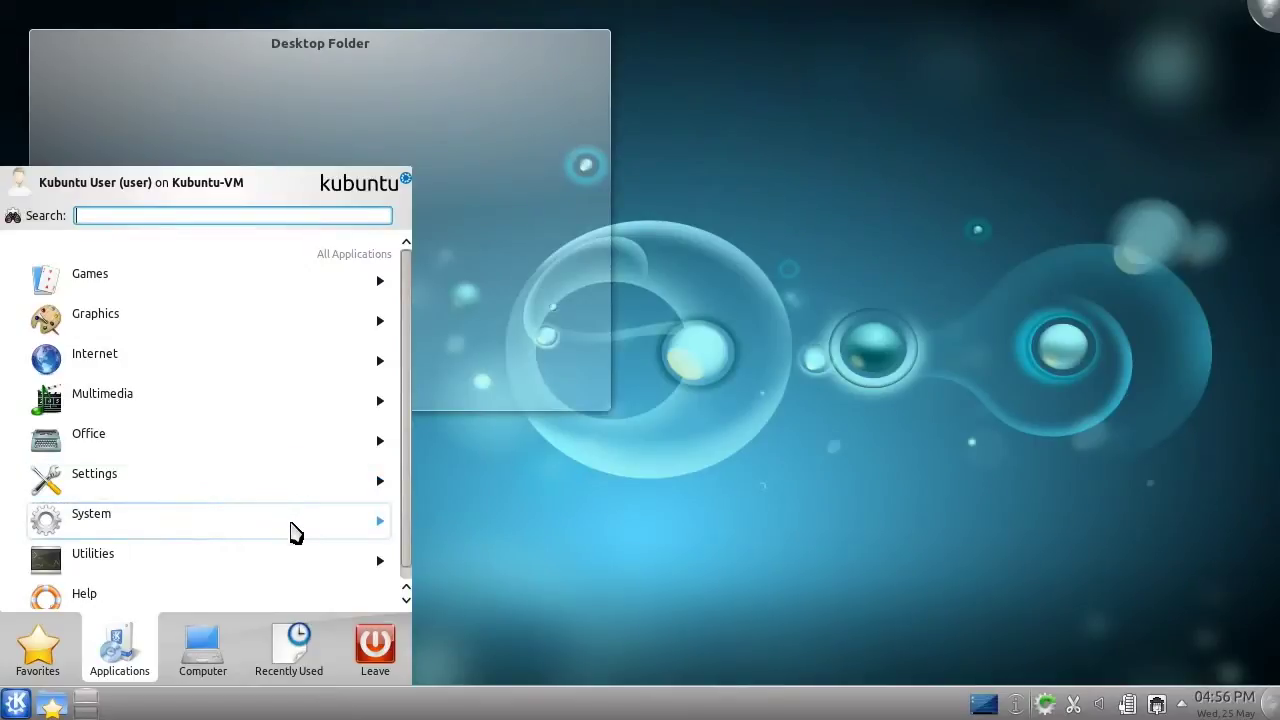
click(260, 362)
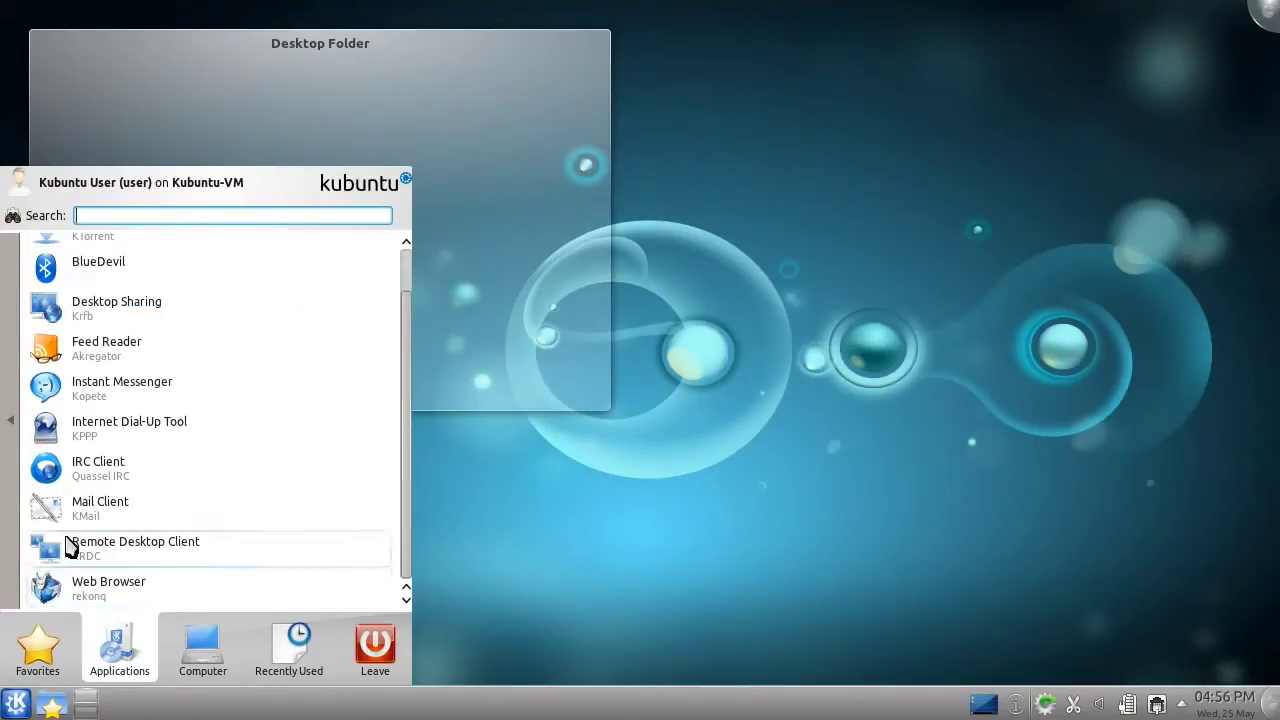
click(18, 512)
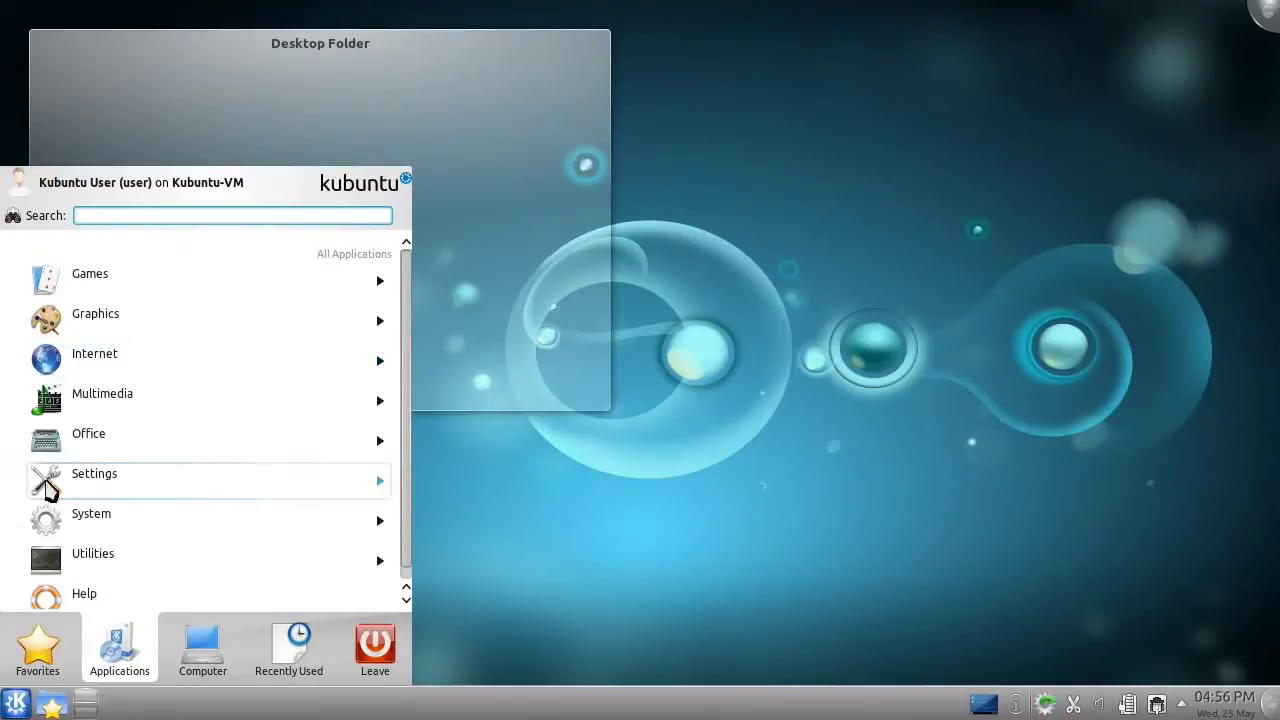
click(94, 449)
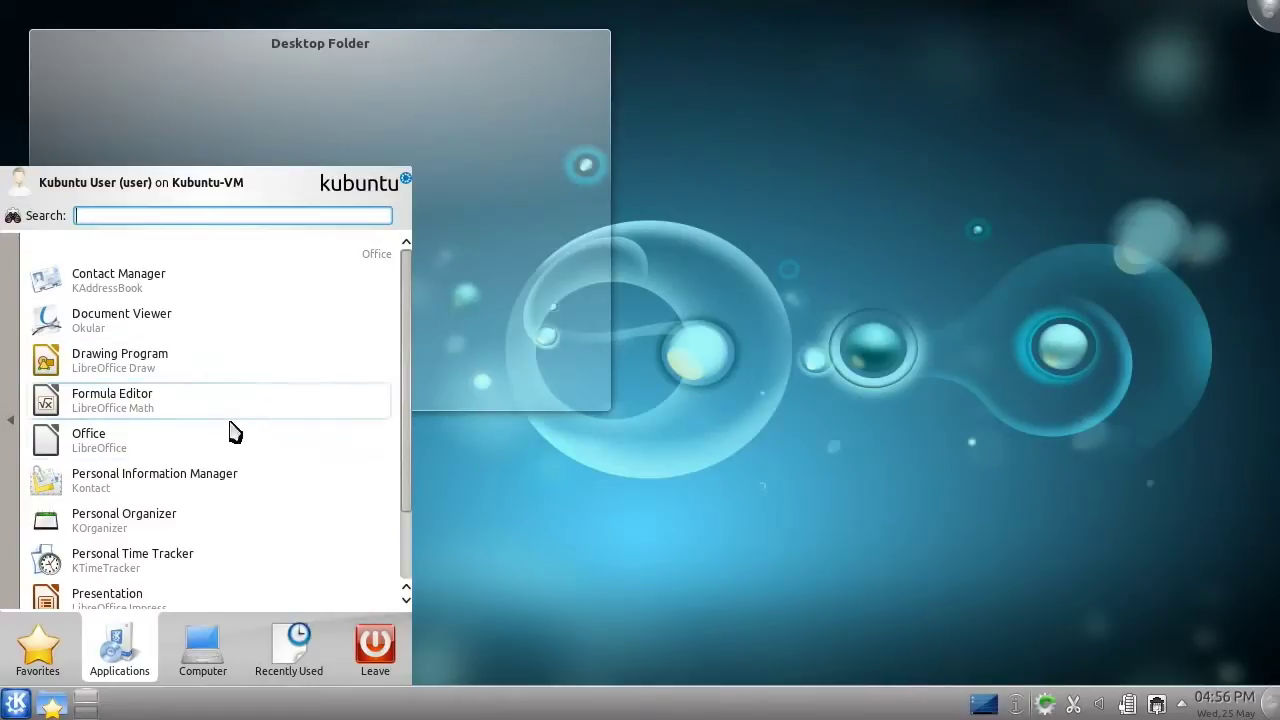
click(10, 481)
click(110, 405)
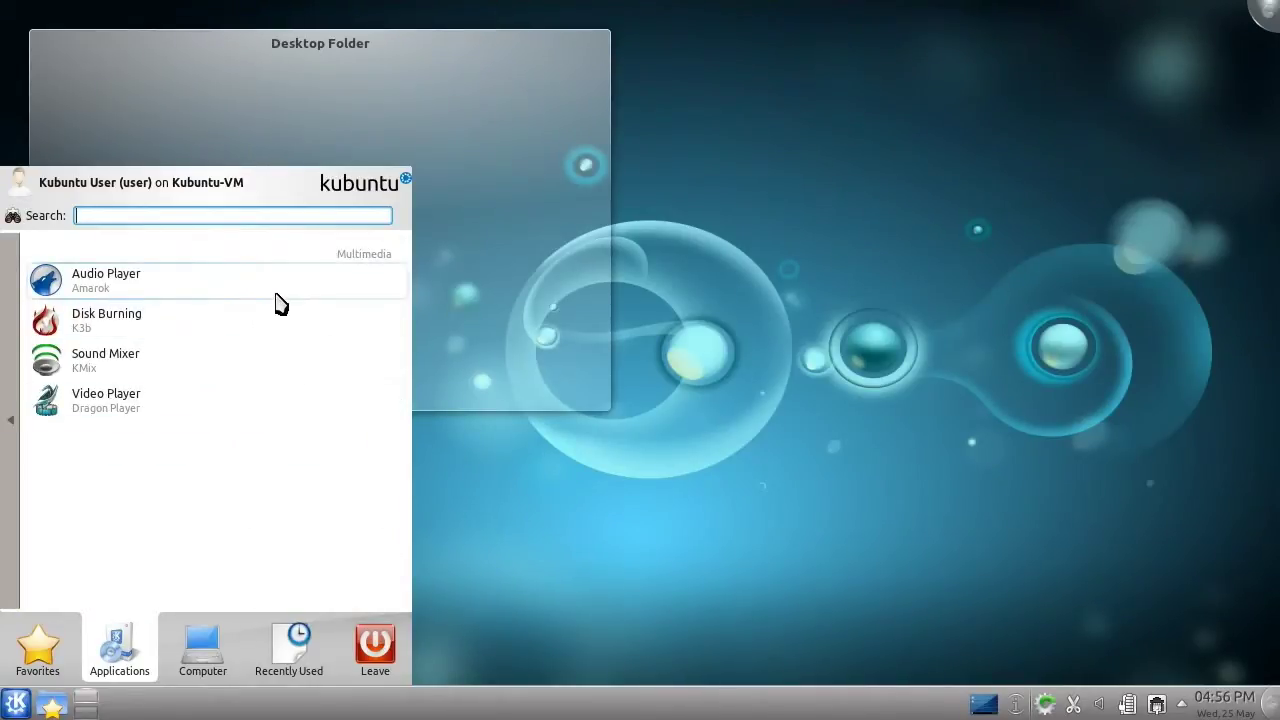
click(12, 462)
click(84, 520)
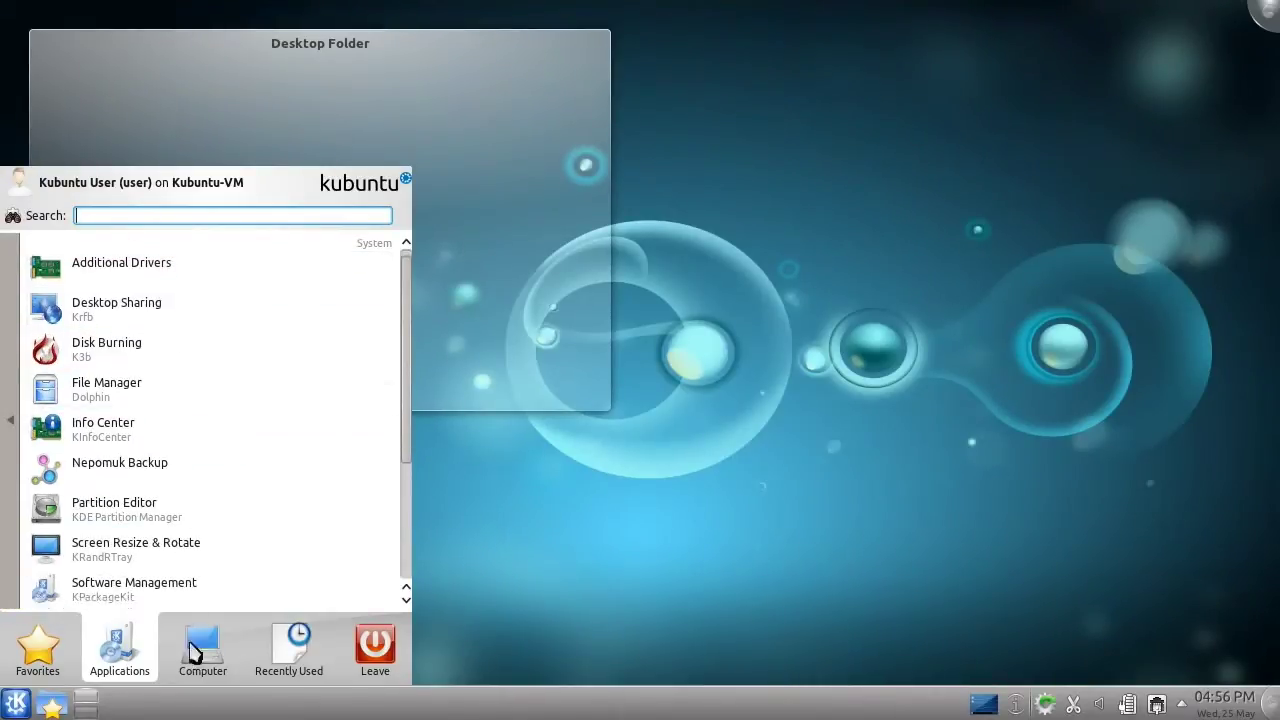
Review the launcher's computer places, recently used applications and session-leaving options, and close the launcher.
click(201, 654)
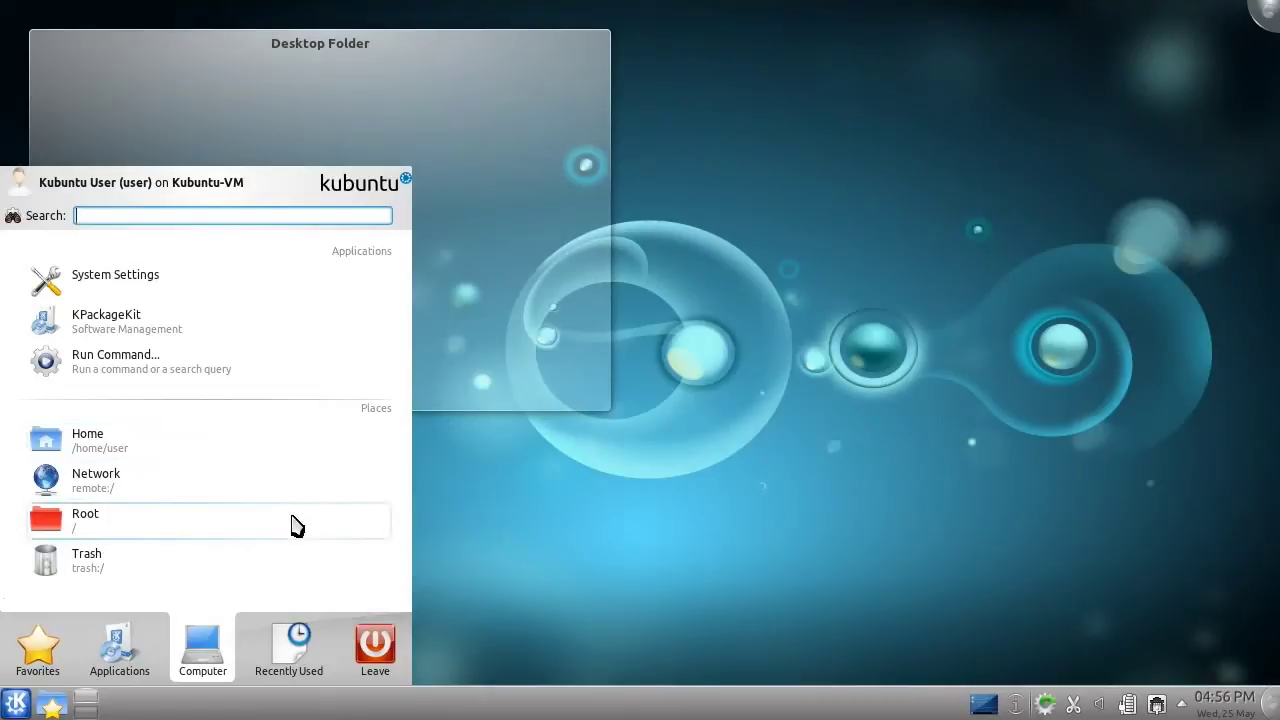
mouse_move(292, 657)
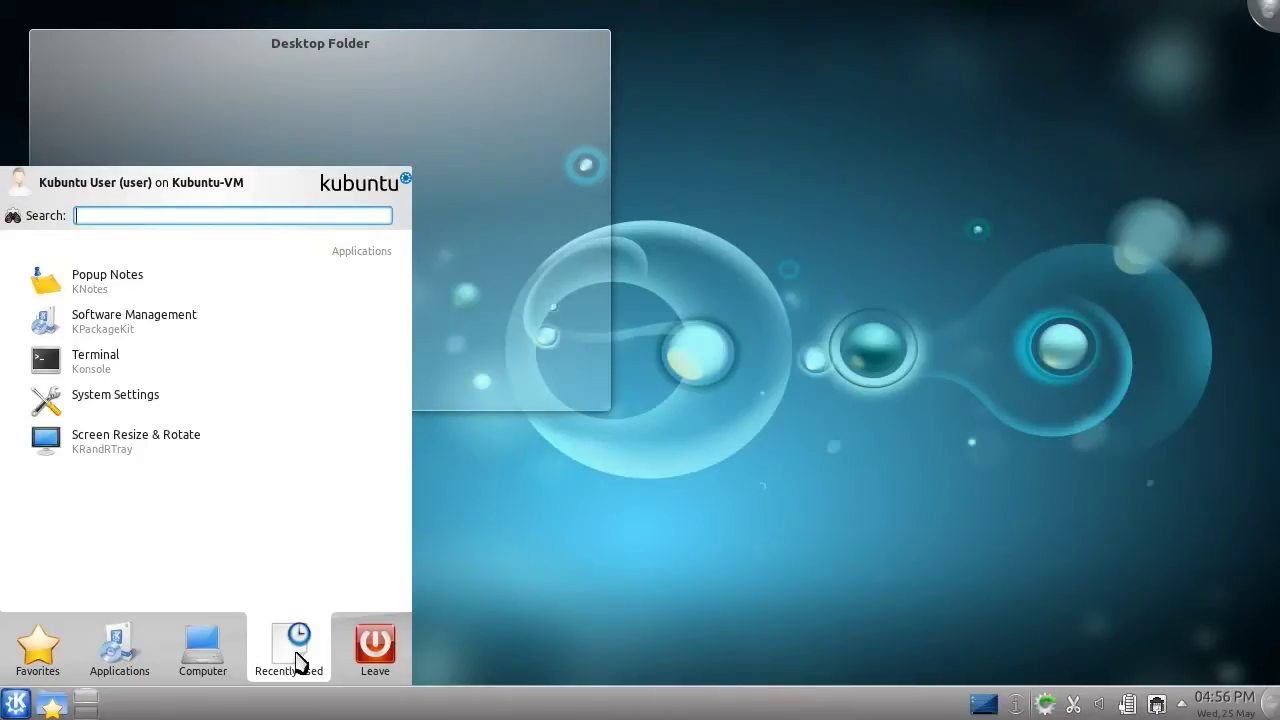
mouse_move(376, 662)
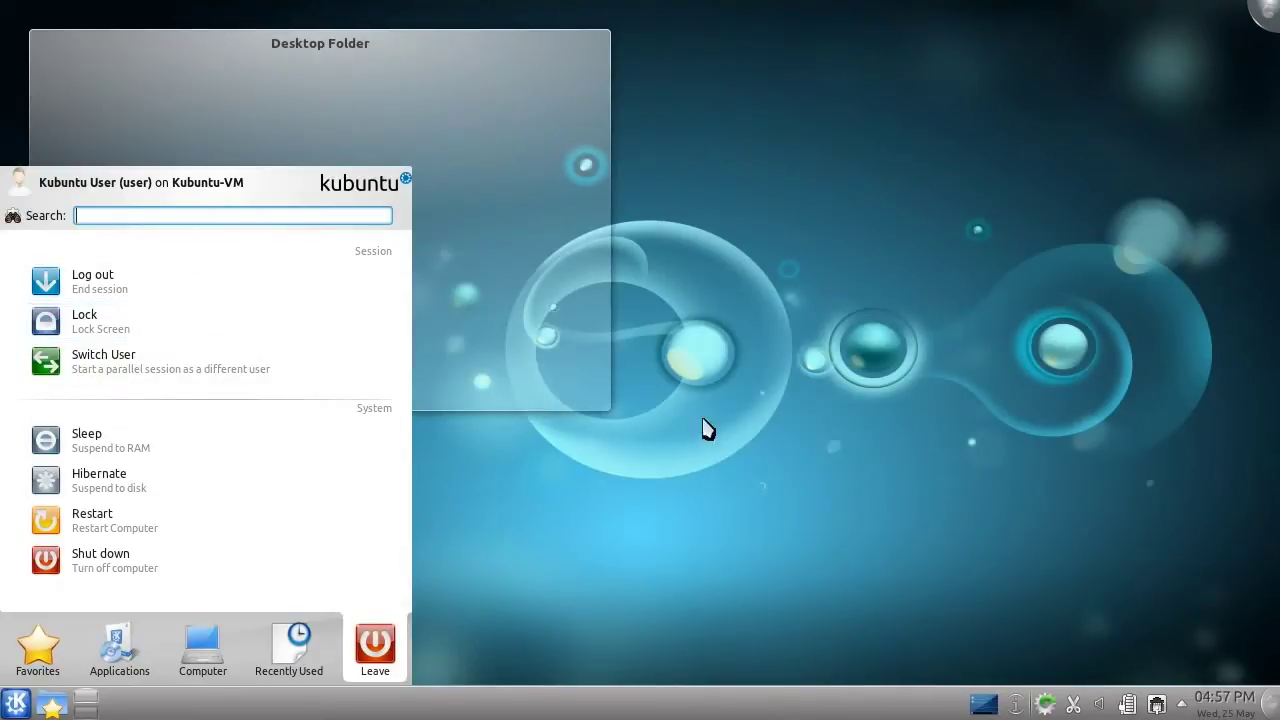
click(800, 417)
mouse_move(200, 303)
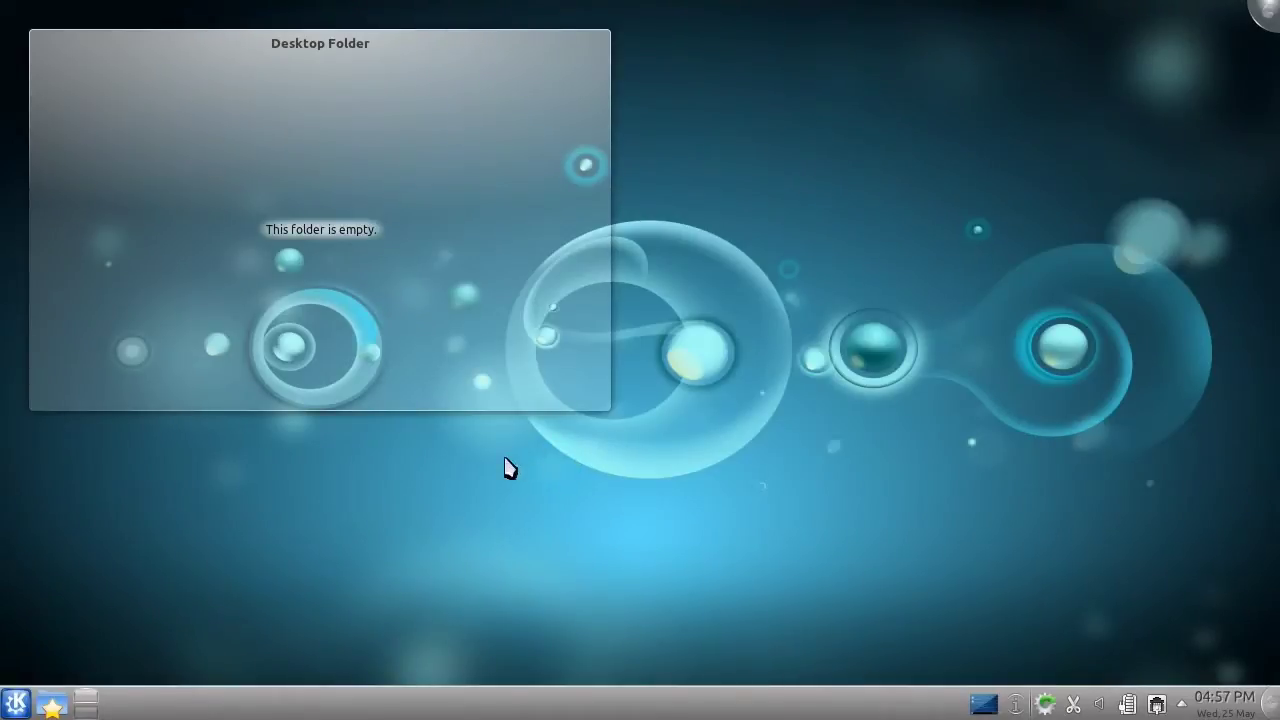
Launch the rekonq web browser from the launcher favorites and open the Kubuntu site from its favorites page.
click(16, 703)
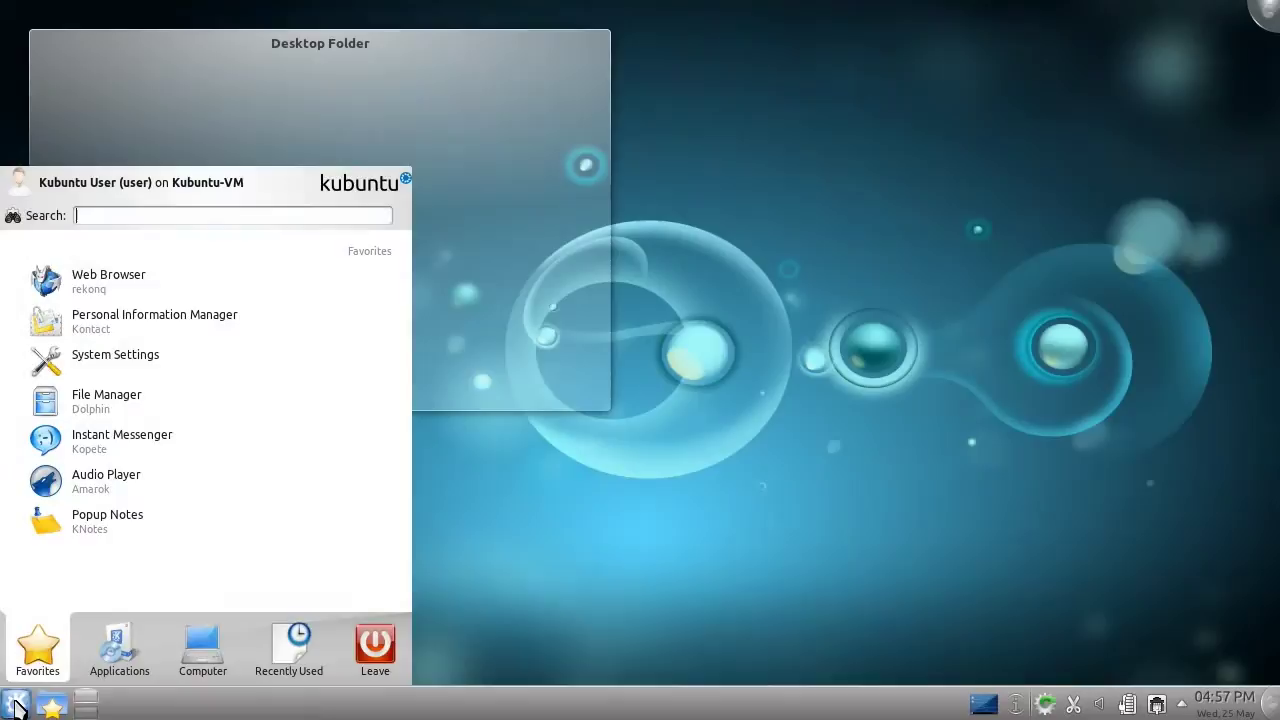
click(218, 286)
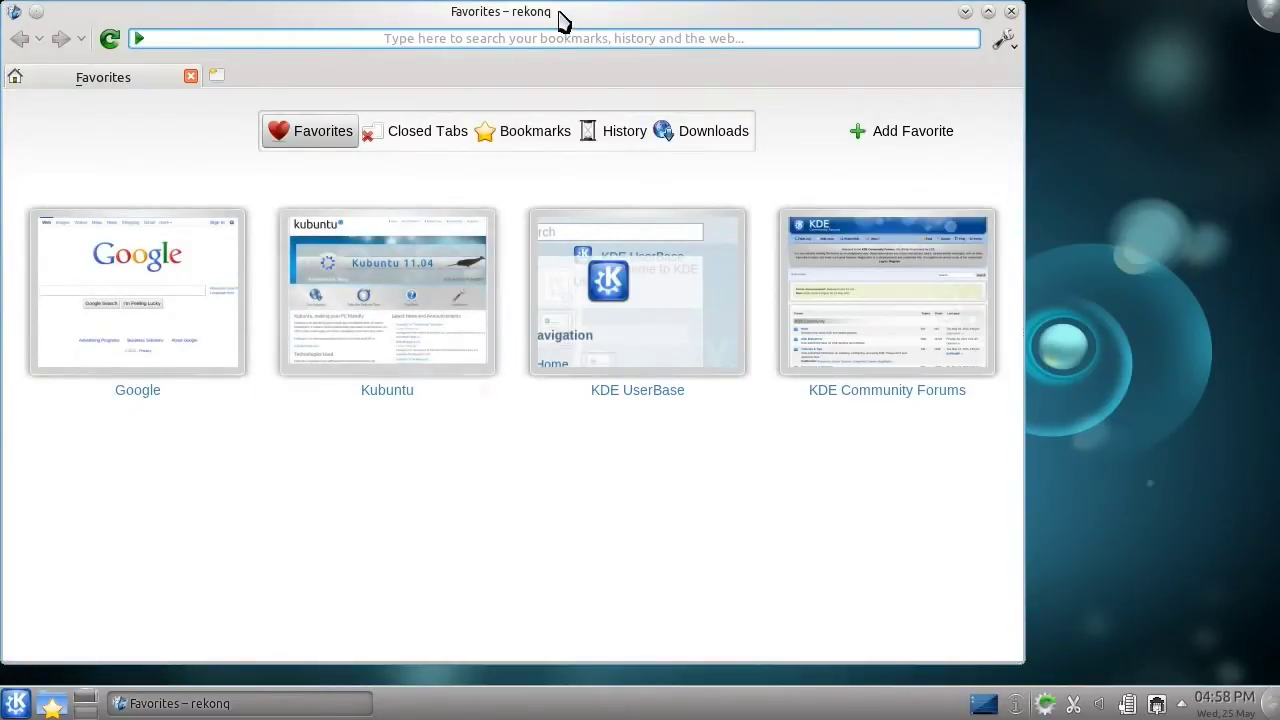
drag(565, 16, 654, 14)
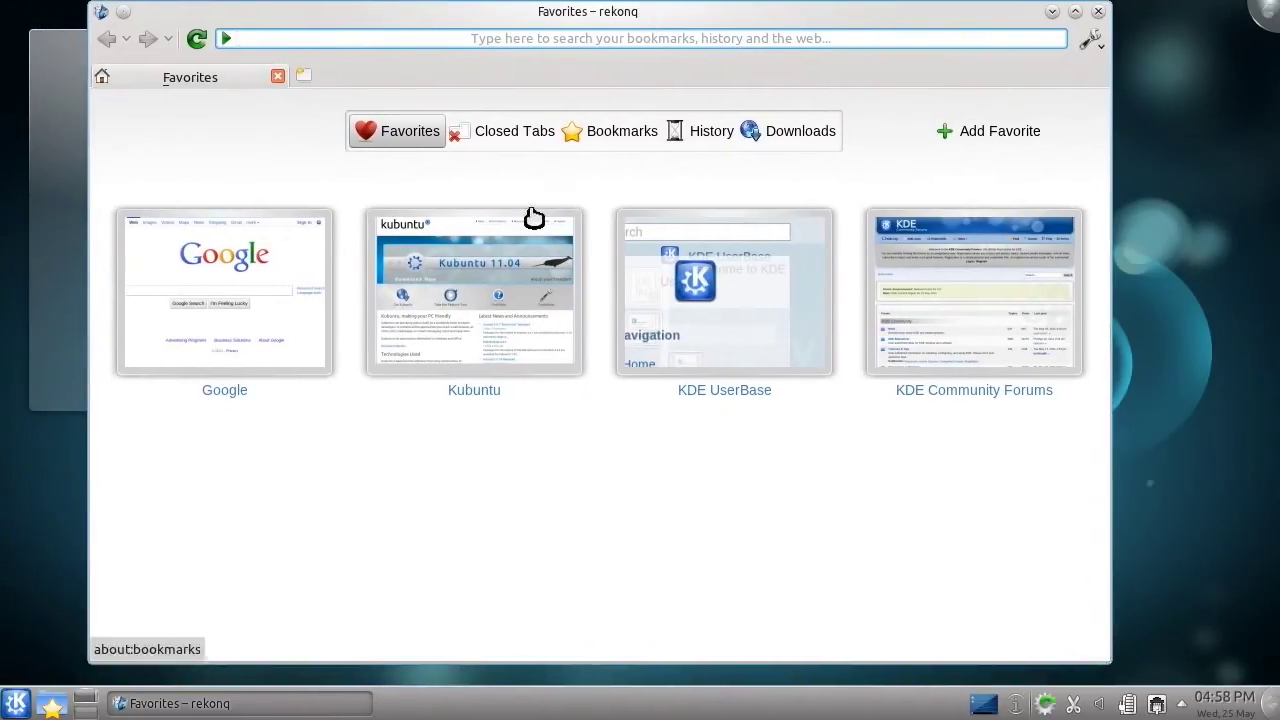
click(499, 289)
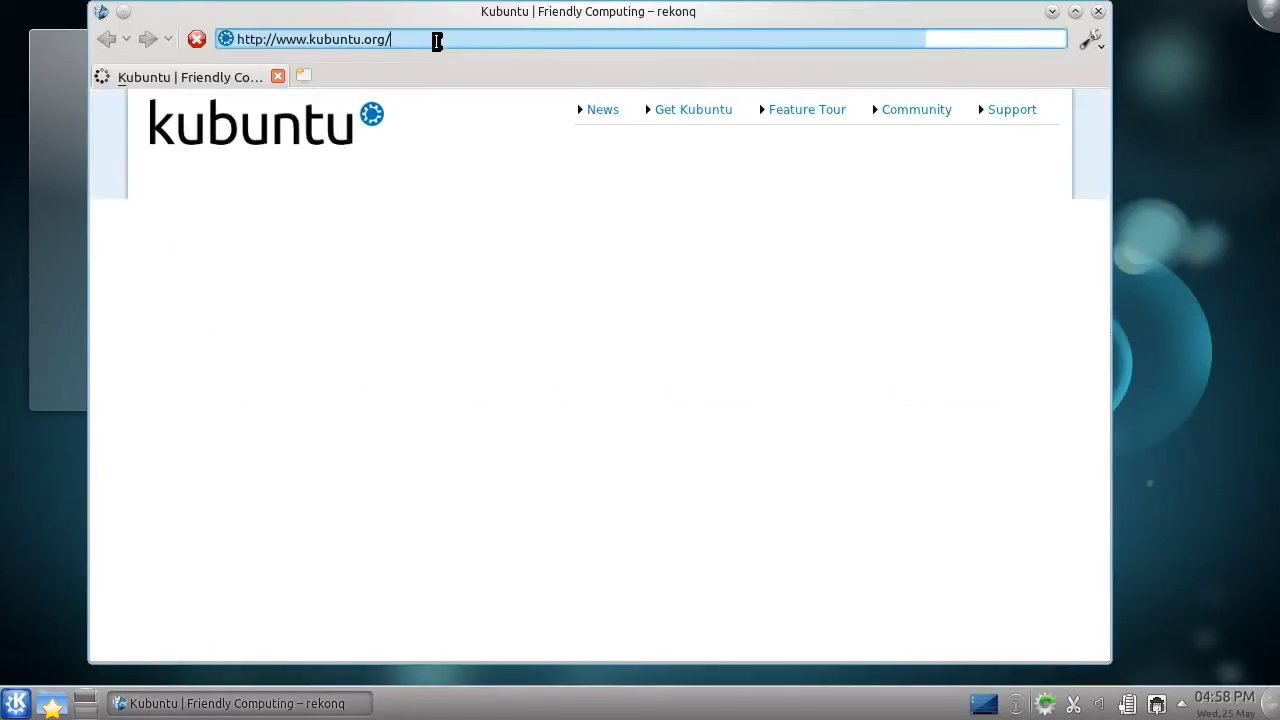
Go to youtube.com/lengau in the current browser tab.
key(ctrl+l)
text(yout)
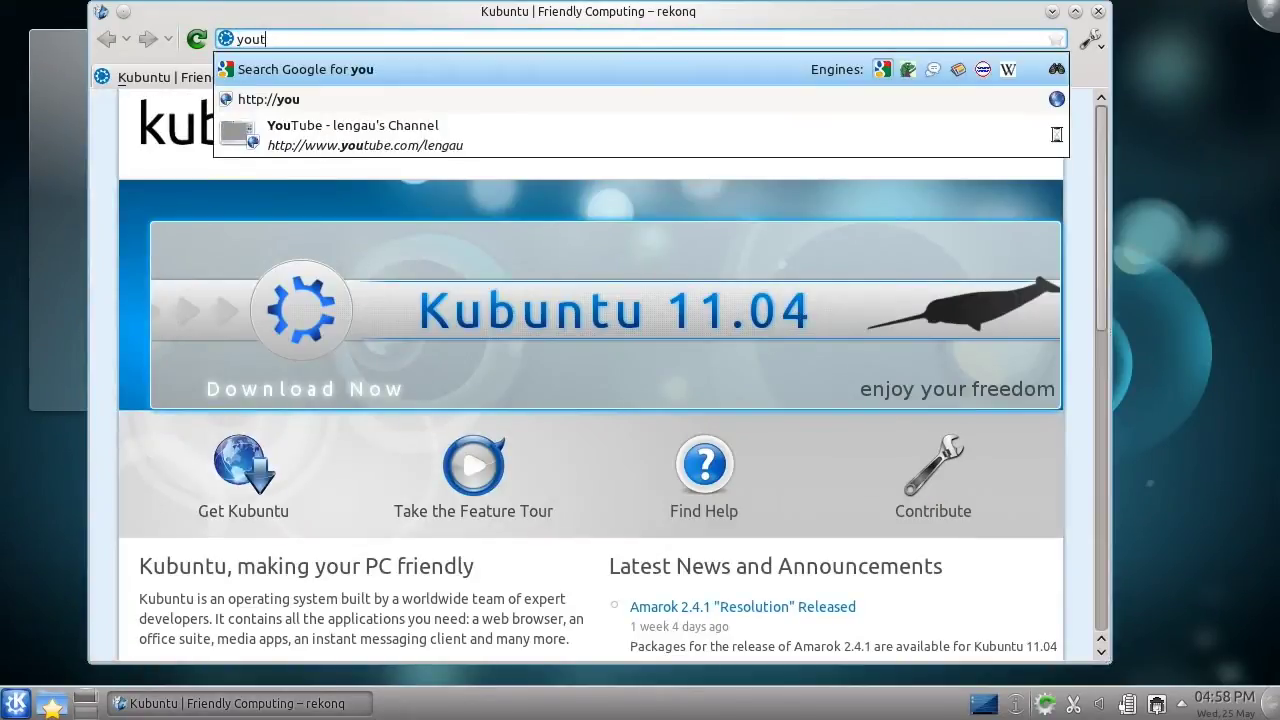
text(ube.com/lengau)
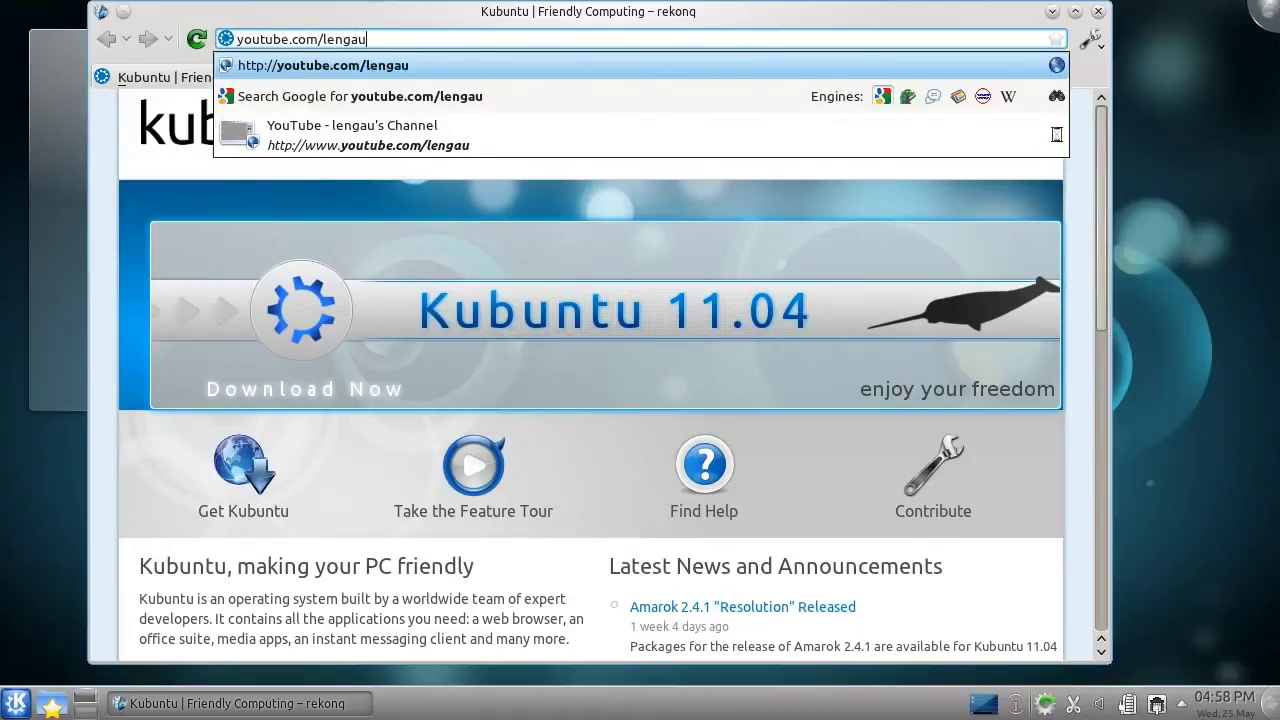
key(Return)
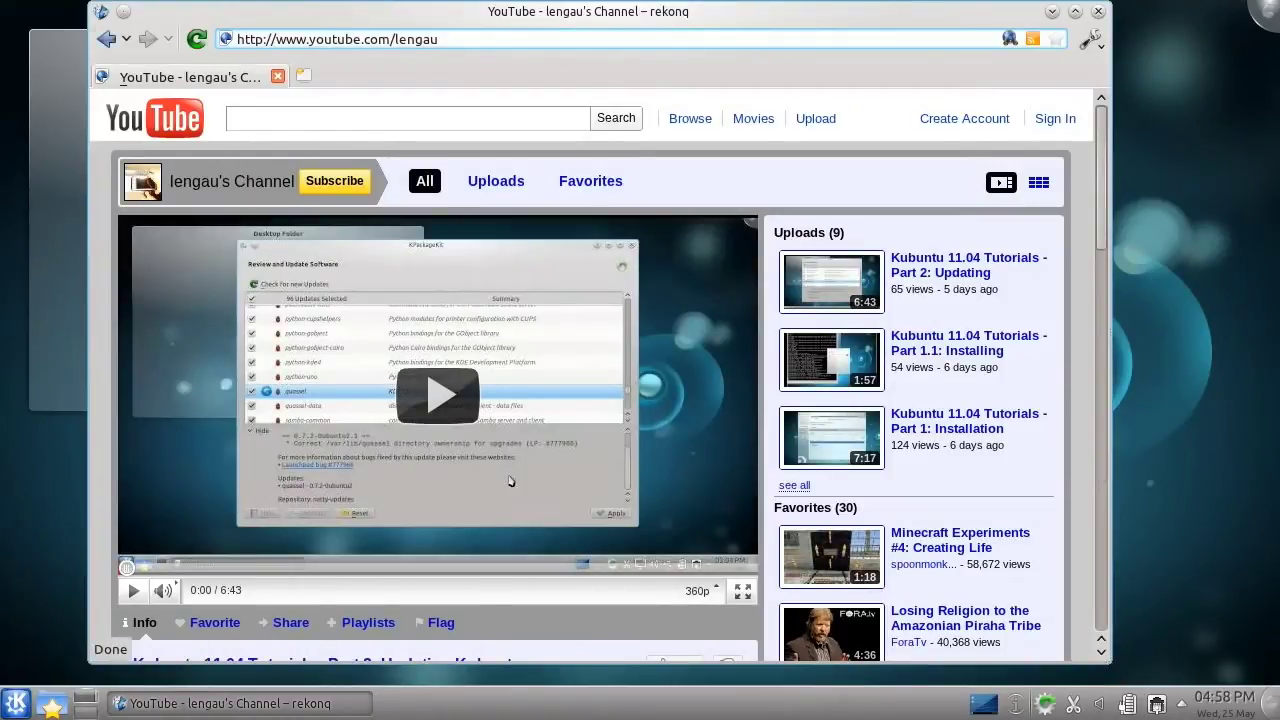
Play the channel's featured video, skipping ahead to about 0:30, and close the browser.
click(471, 392)
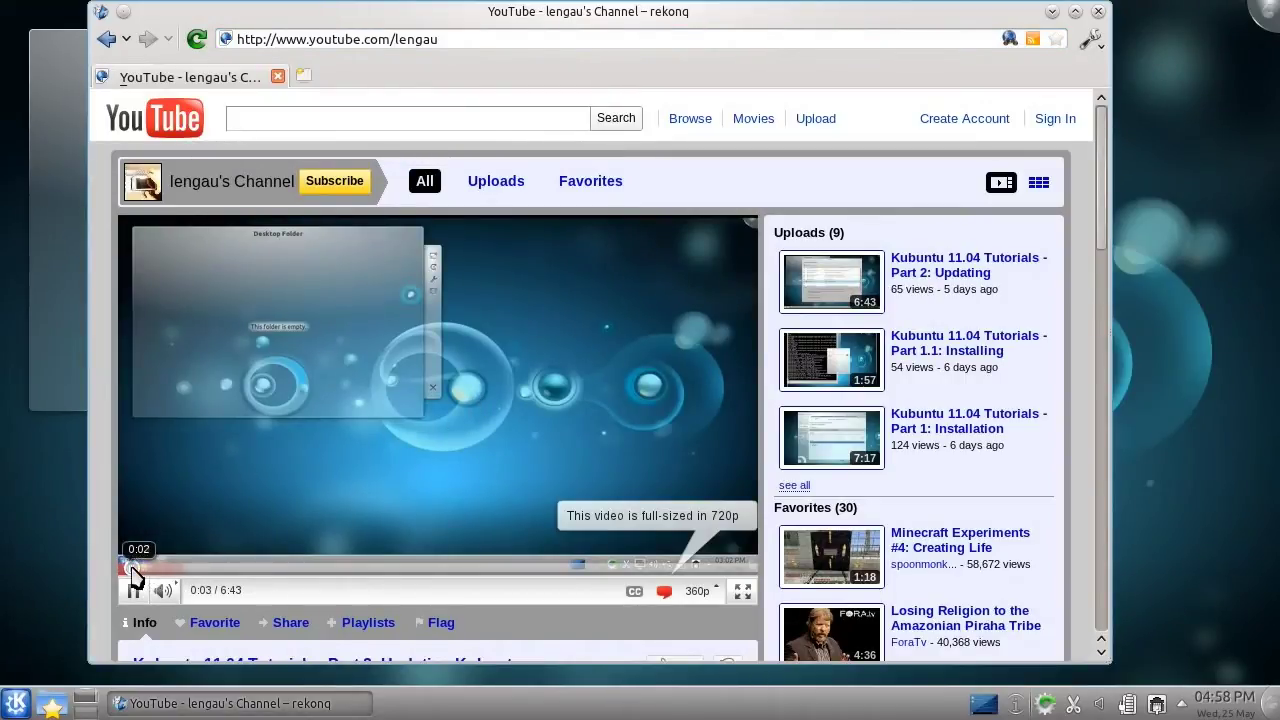
click(150, 567)
drag(152, 570, 176, 568)
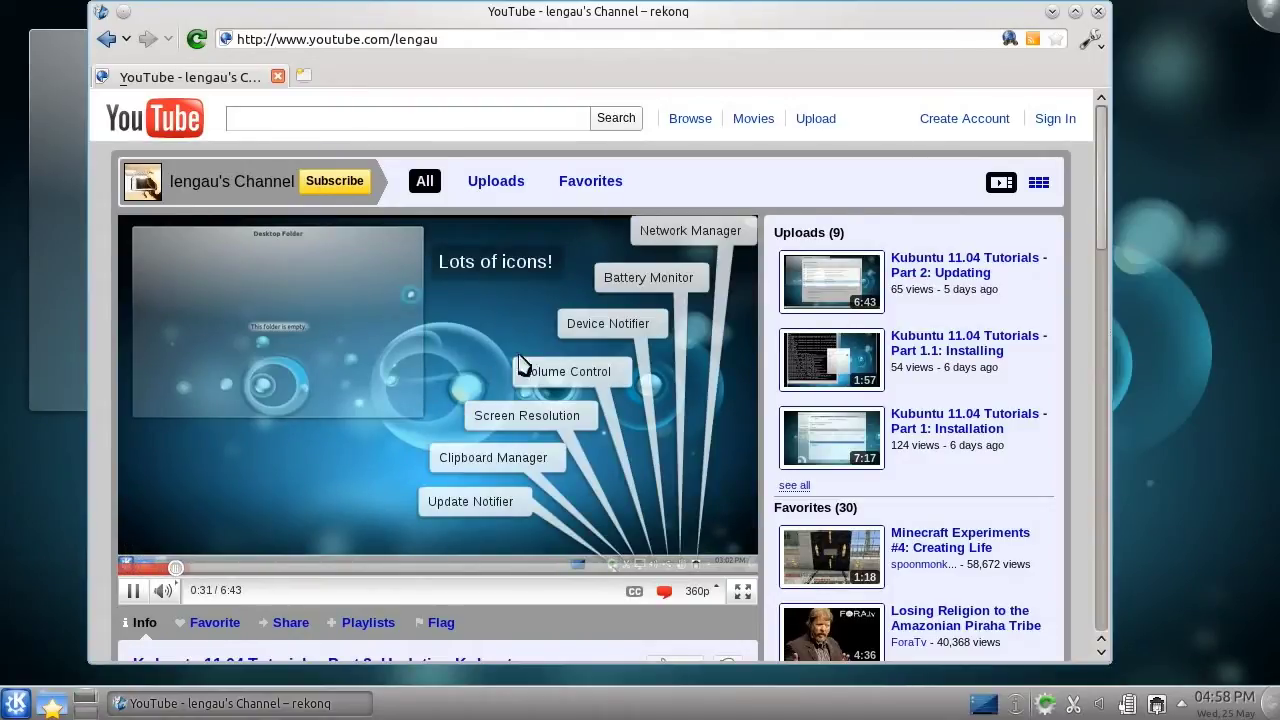
click(1098, 11)
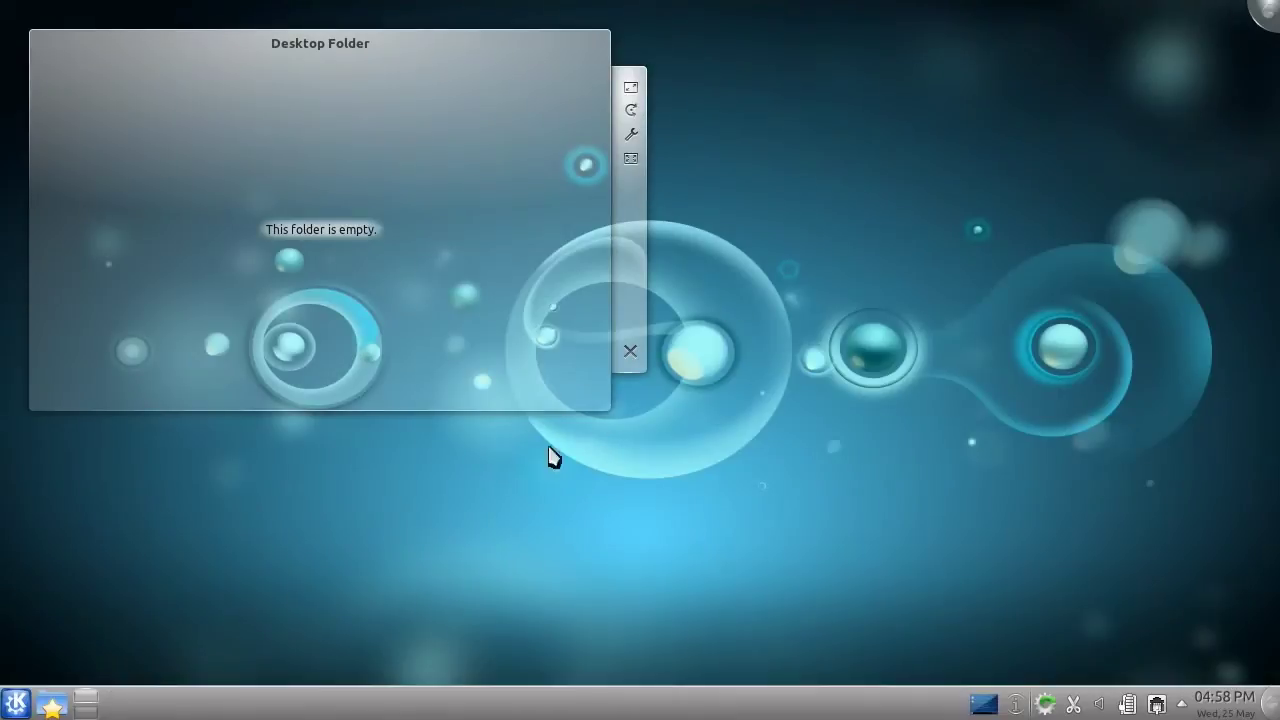
Launch the Kontact personal information manager from the launcher favorites.
click(14, 706)
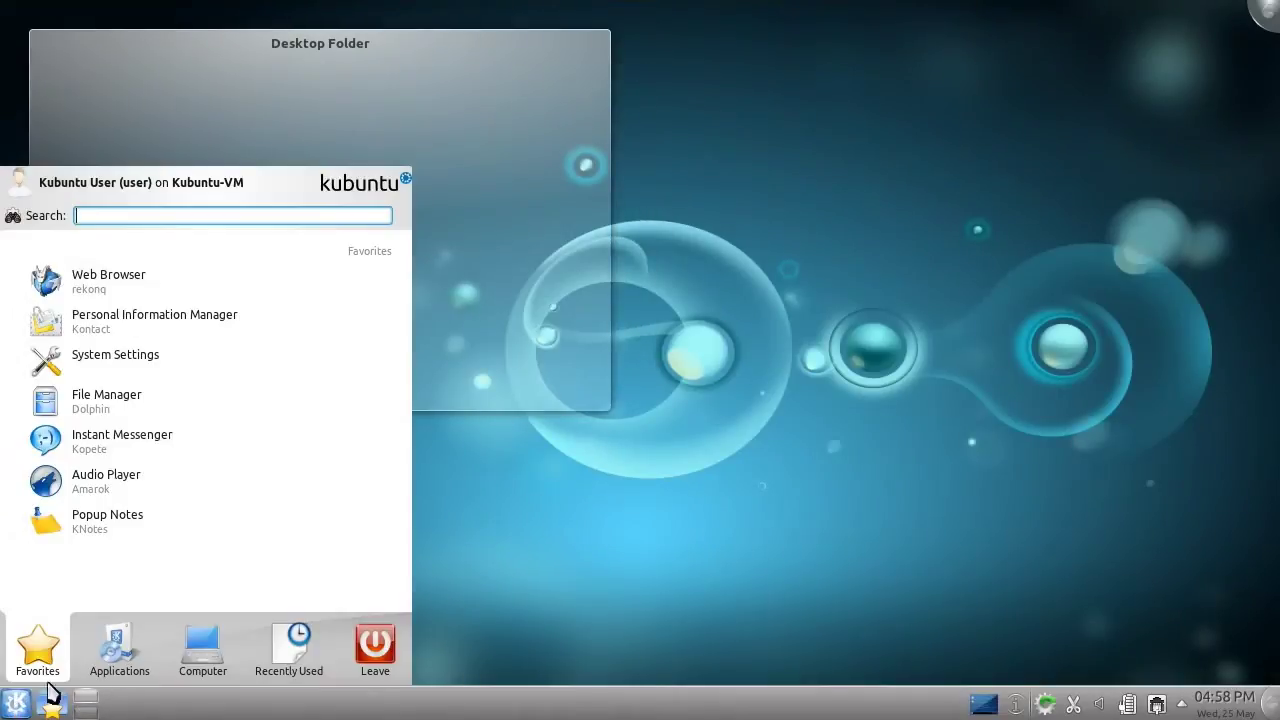
click(203, 665)
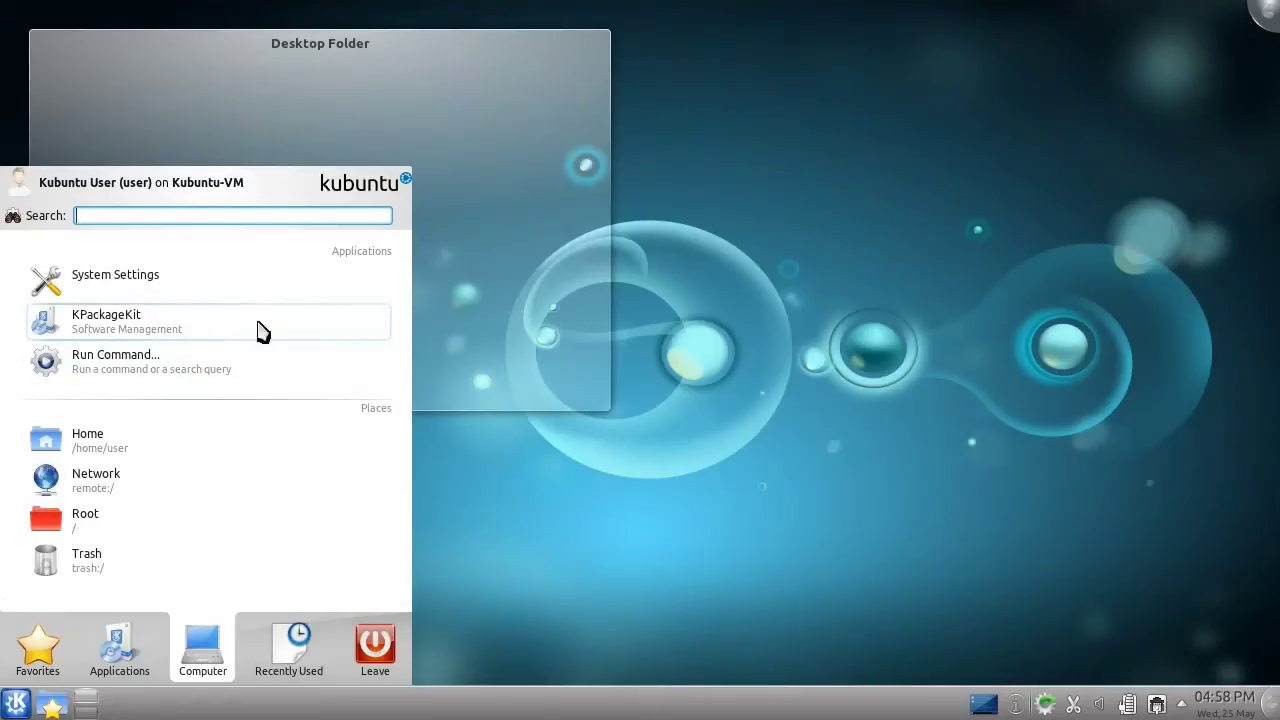
click(45, 665)
click(194, 331)
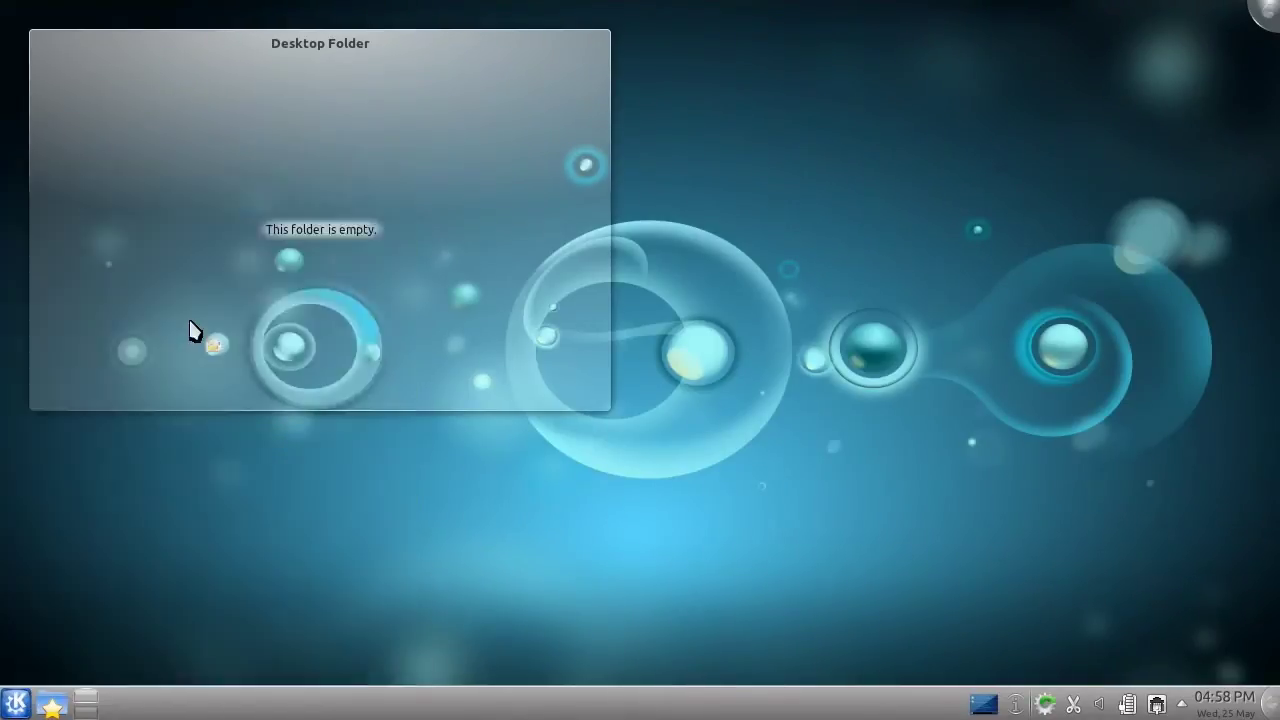
mouse_move(194, 331)
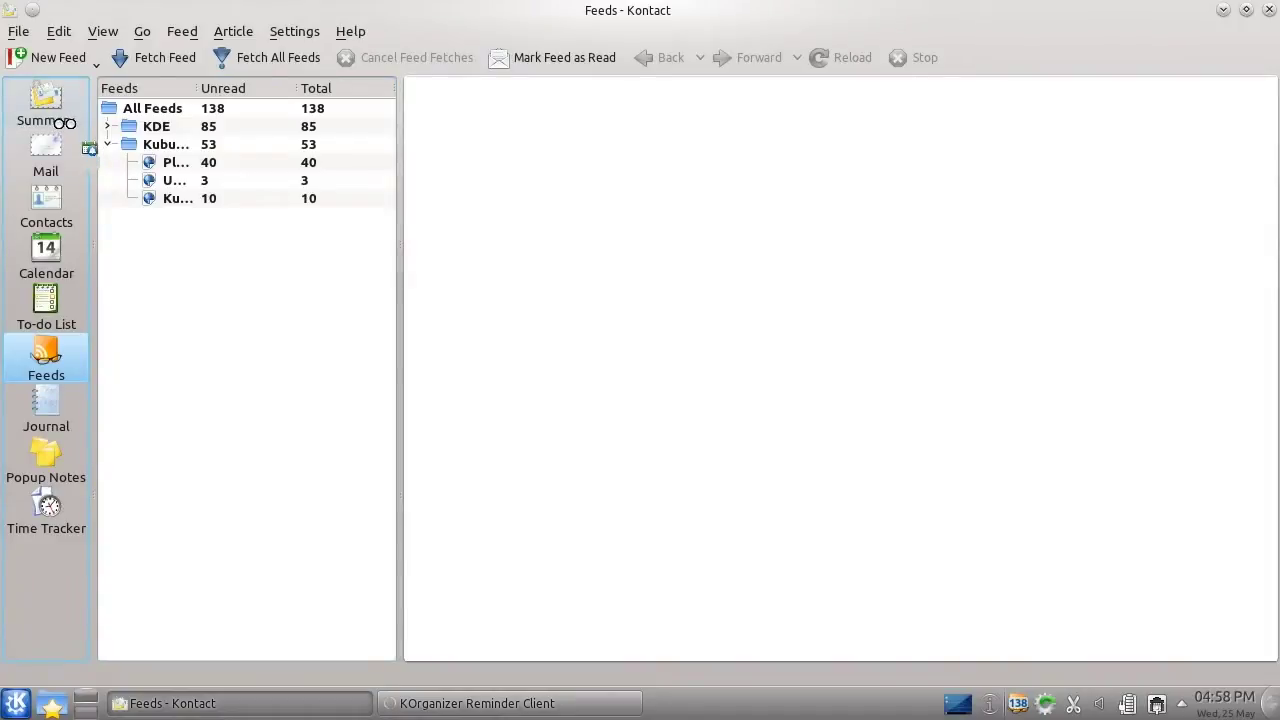
Look through Kontact's Summary, Mail, Contacts and Calendar sections.
click(64, 124)
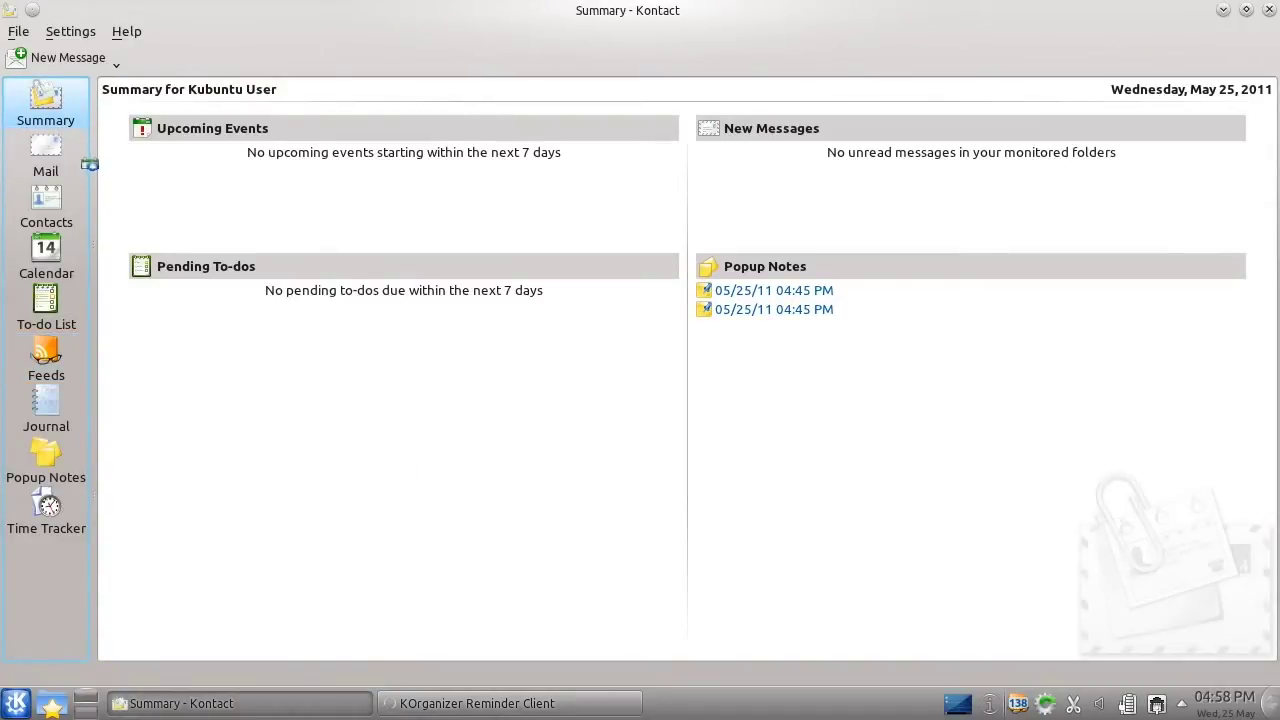
click(62, 162)
click(62, 200)
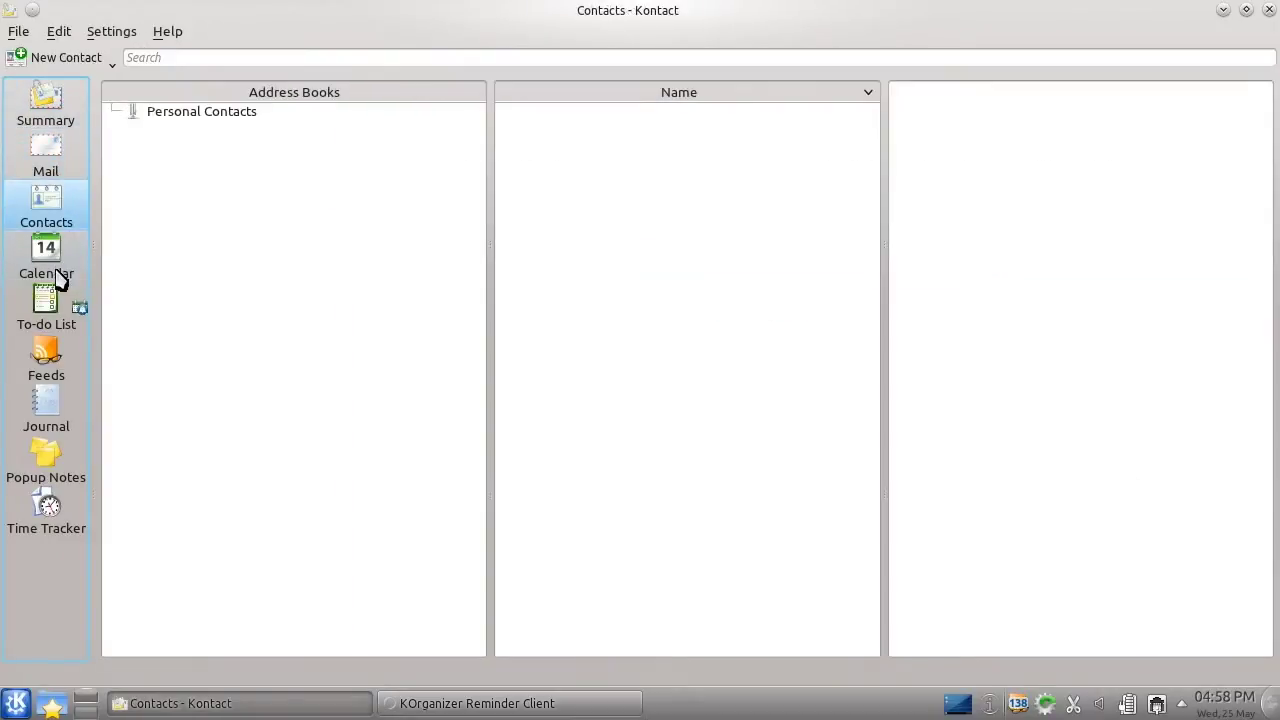
click(58, 280)
View the Planet Ubuntu feed in Kontact's Feeds section and expand the KDE feed folder.
click(50, 368)
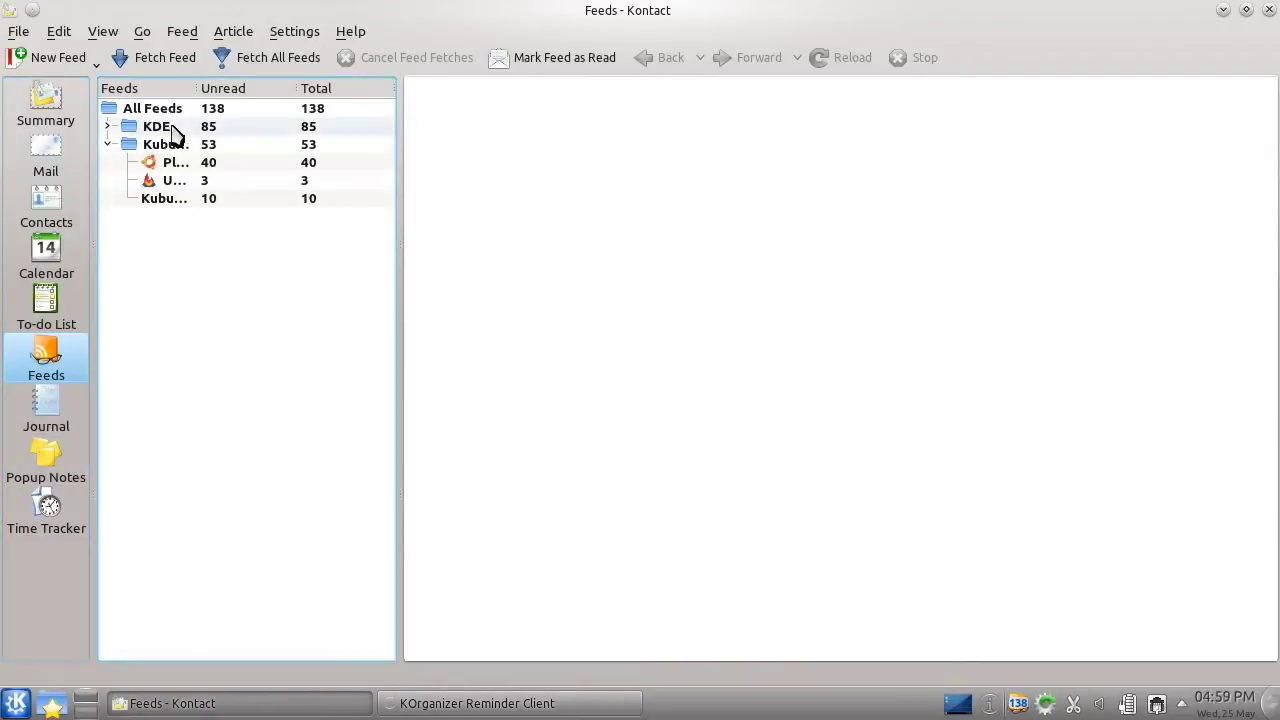
click(167, 165)
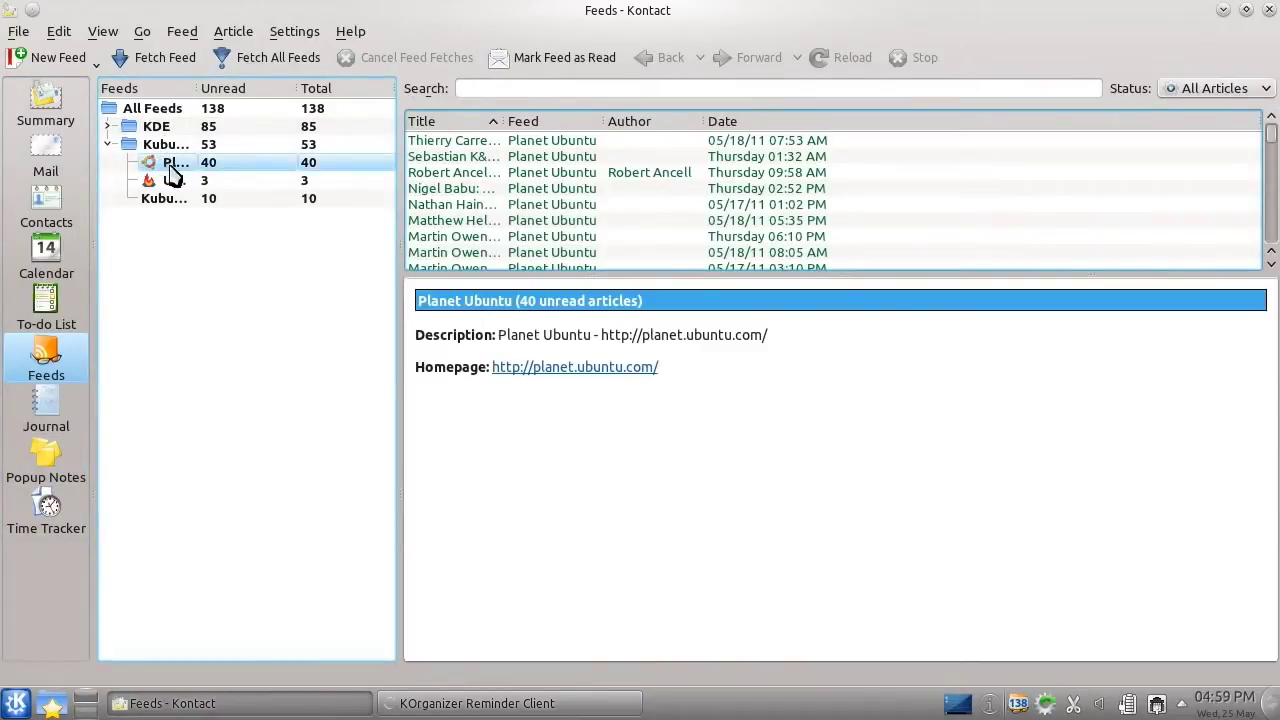
click(107, 126)
click(150, 127)
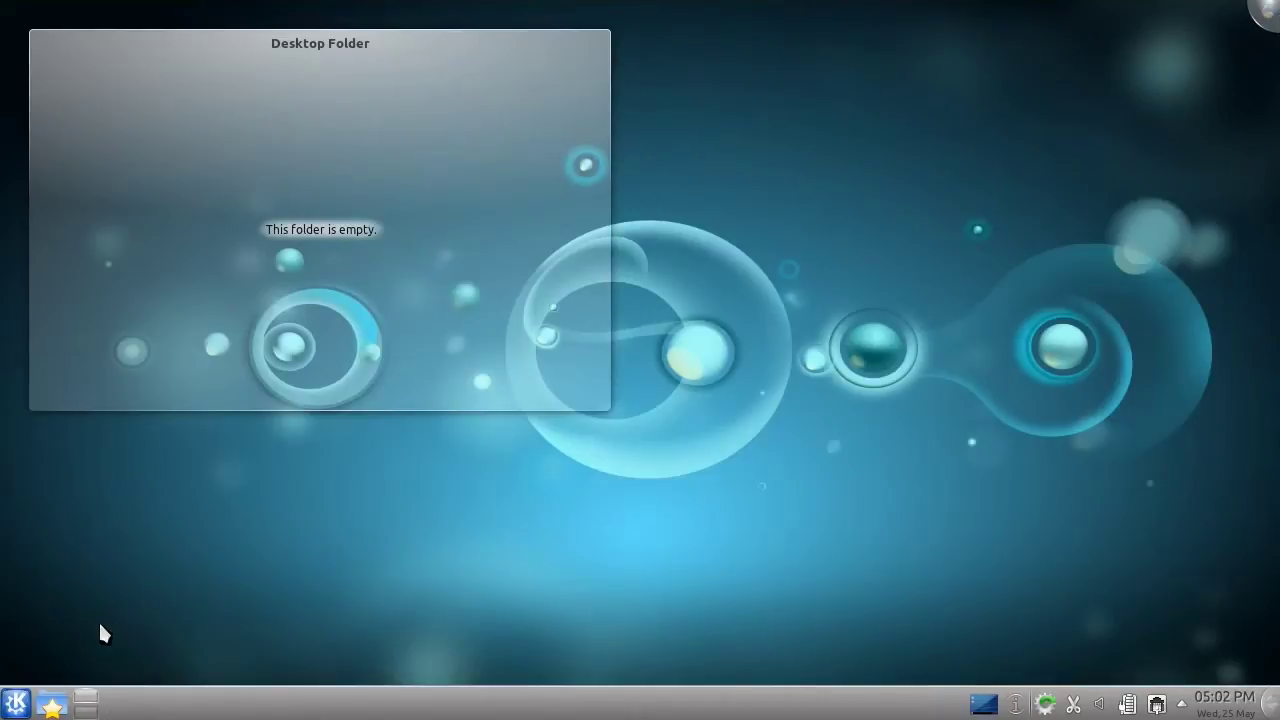
Launch the Amarok audio player and install the Bad and Ugly Restricted GStreamer plugins it suggests, authorizing with the account password.
click(16, 702)
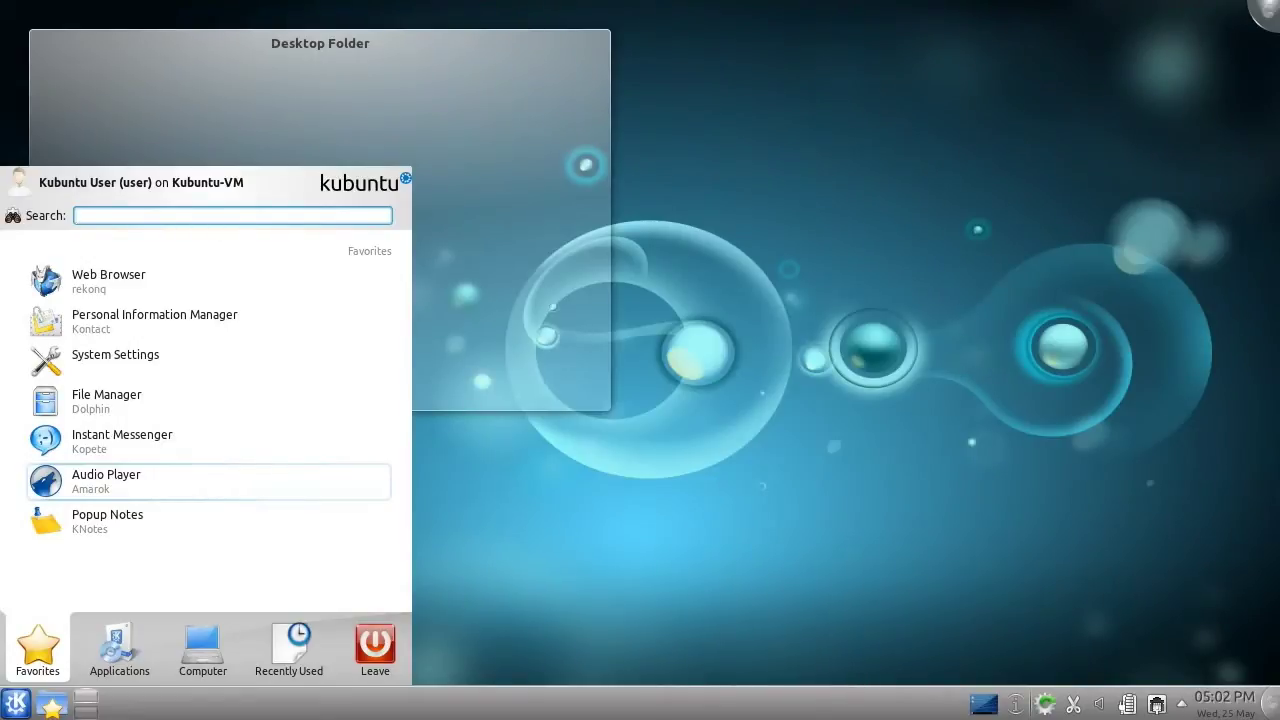
click(236, 495)
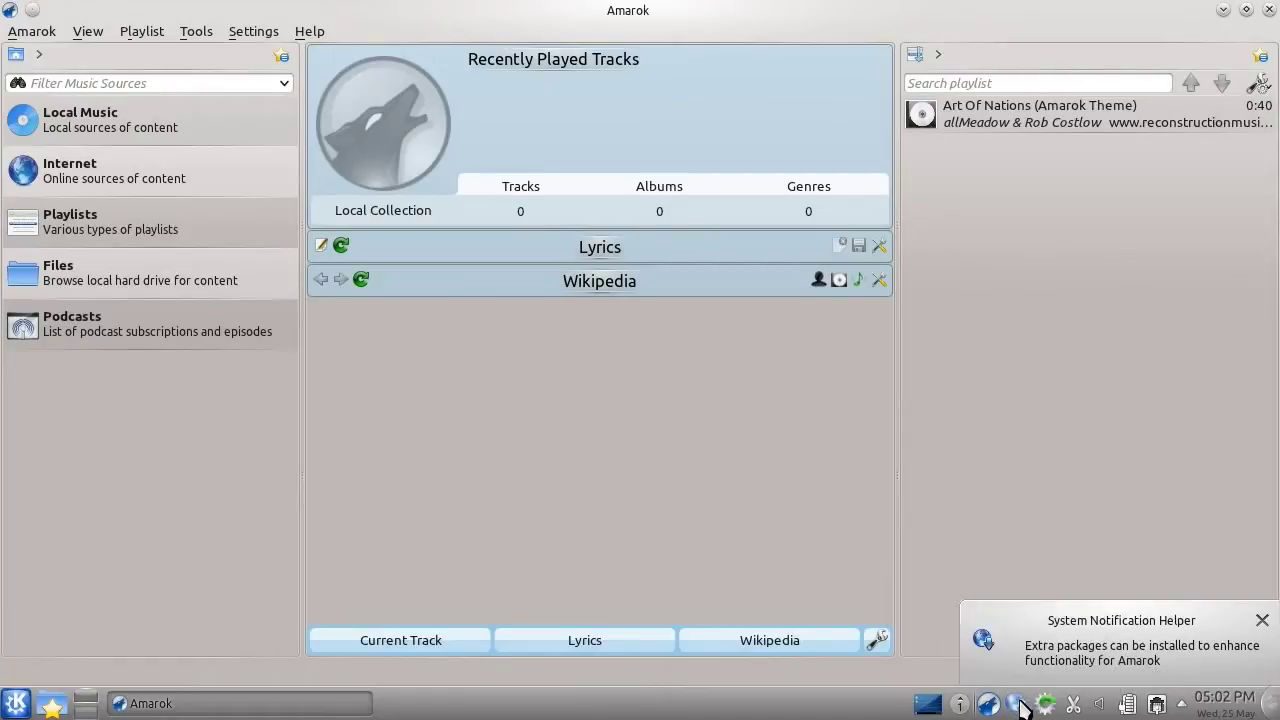
click(1016, 704)
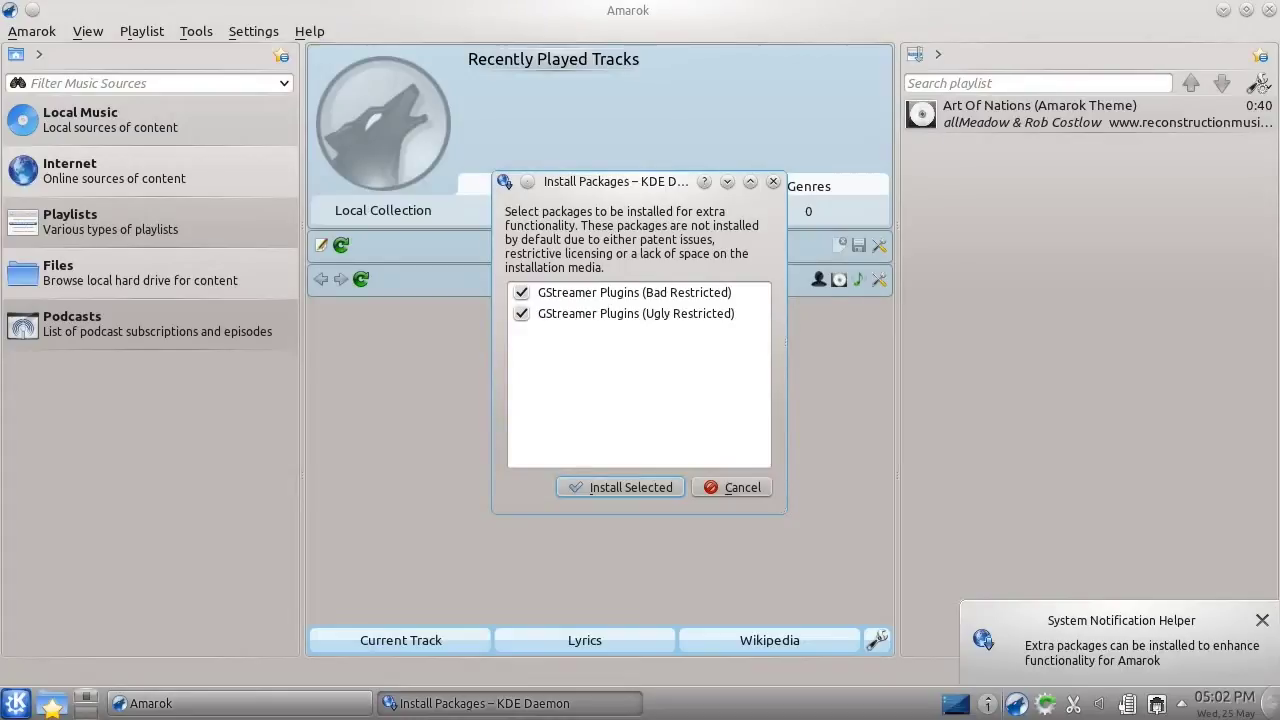
click(665, 494)
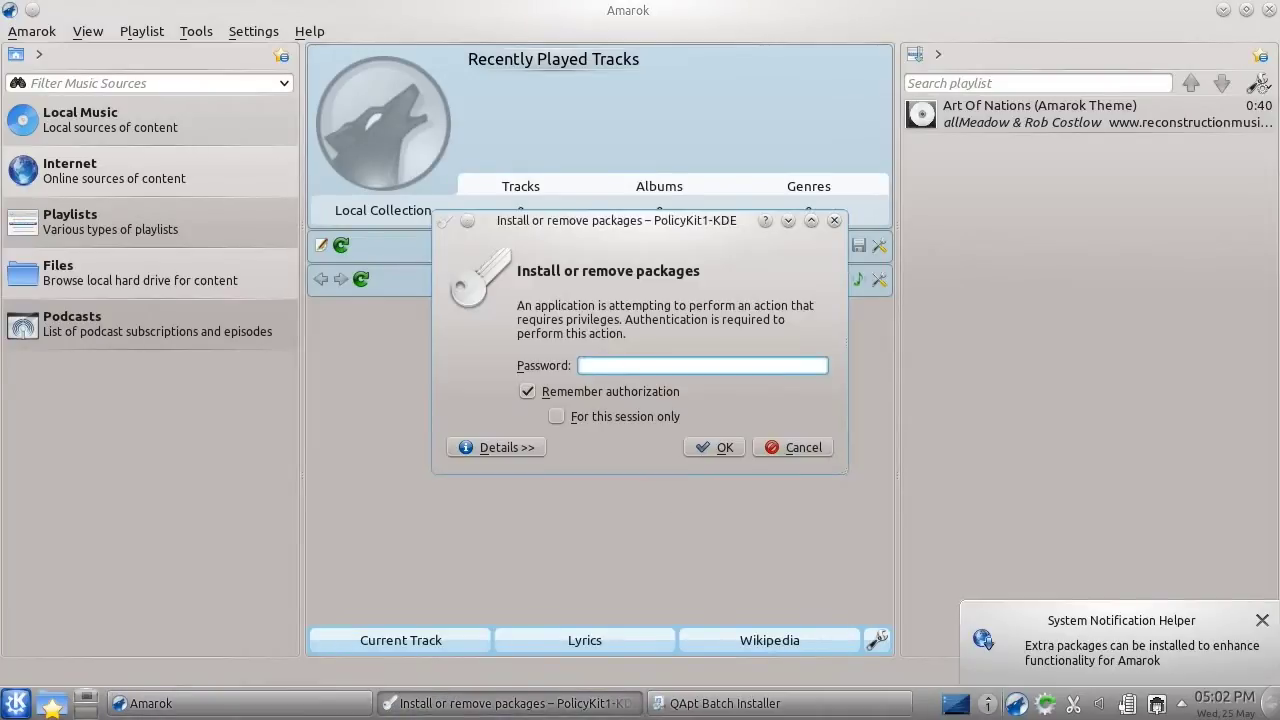
key(Return)
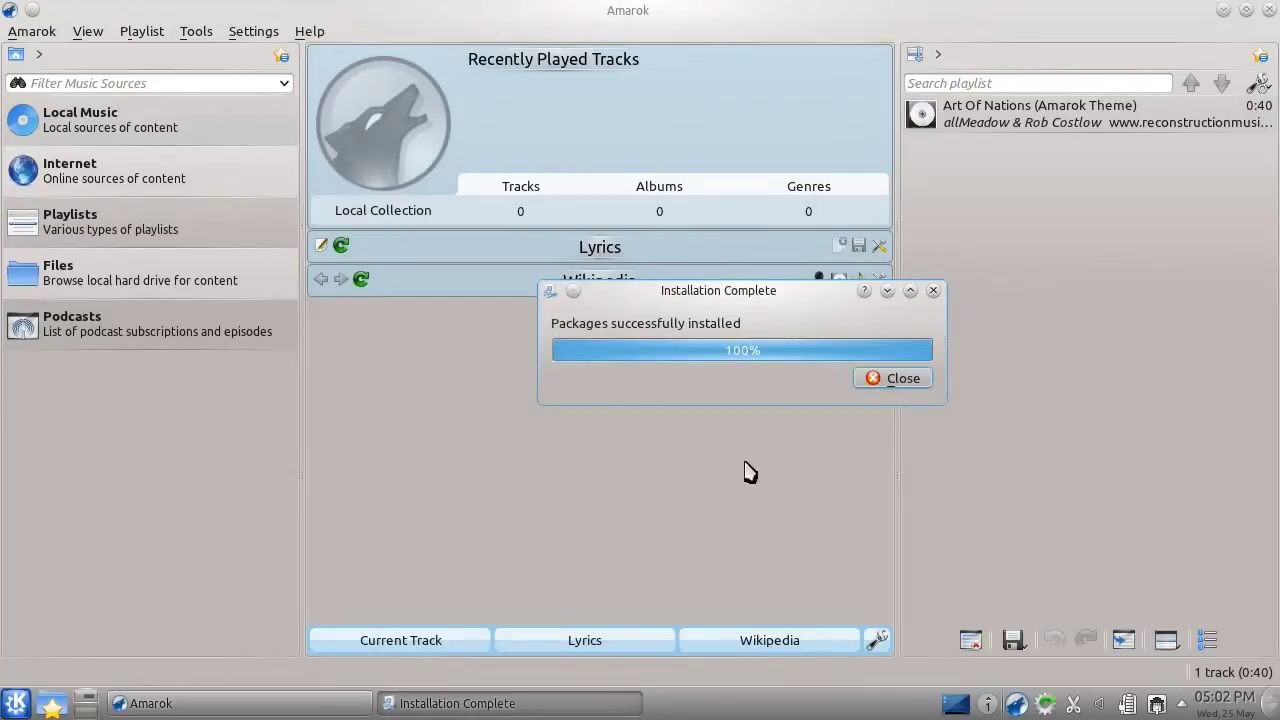
click(903, 384)
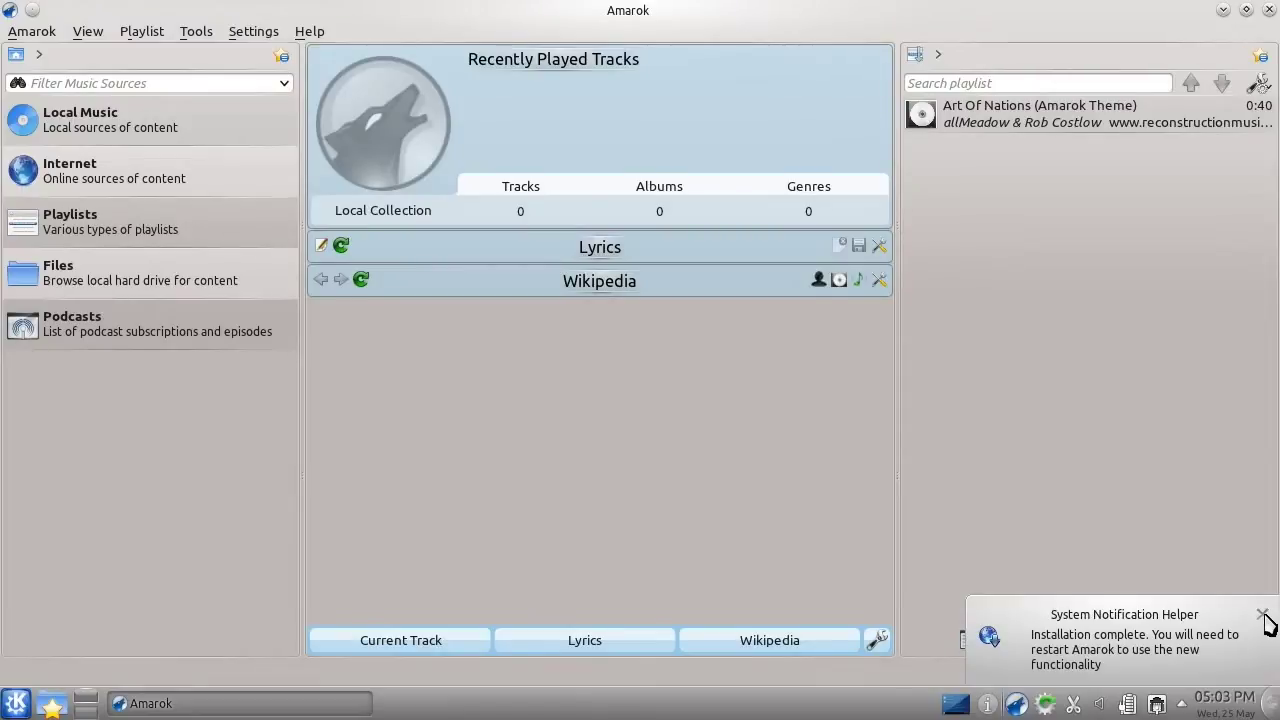
click(1262, 614)
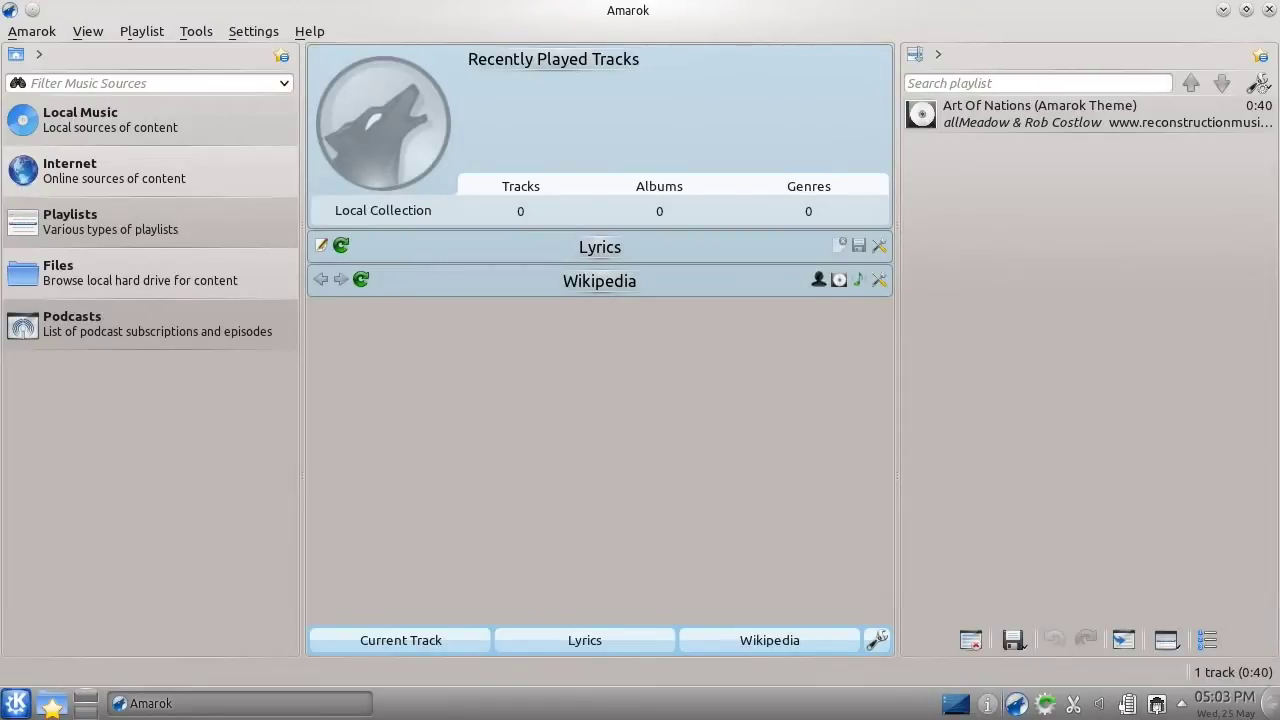
Restart Amarok to load the newly installed plugins and quit it again.
key(ctrl+q)
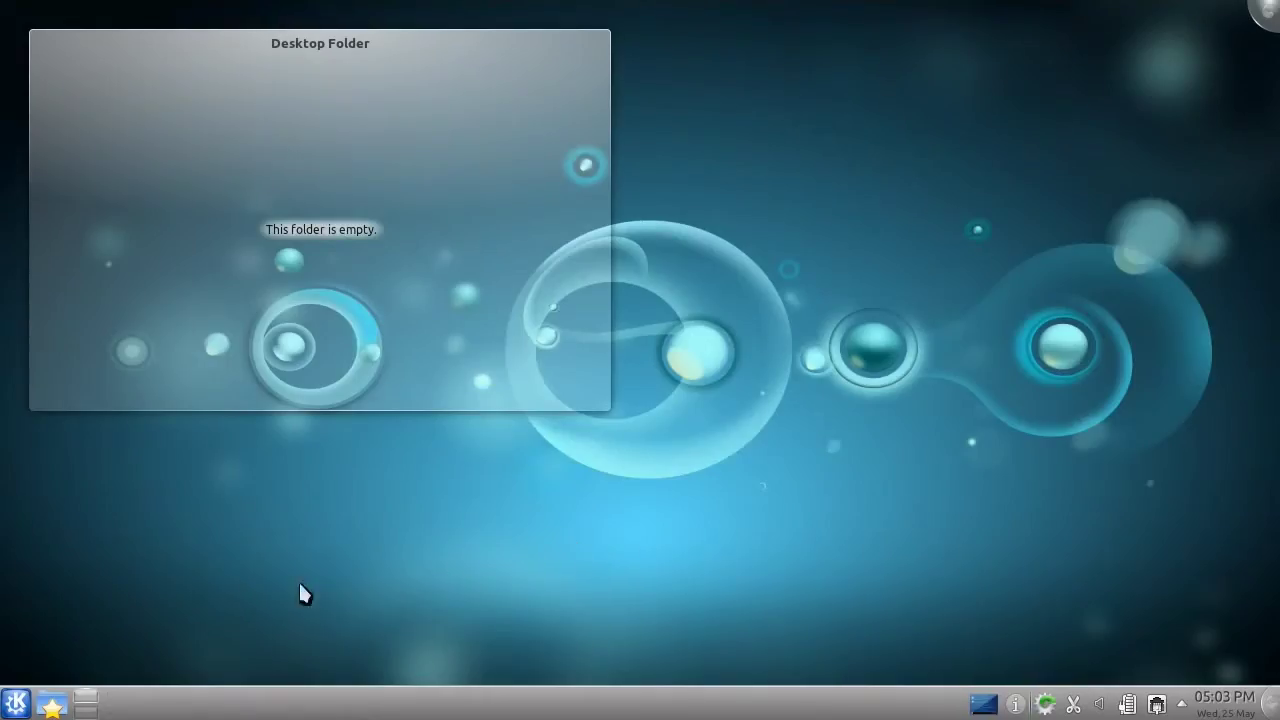
click(18, 698)
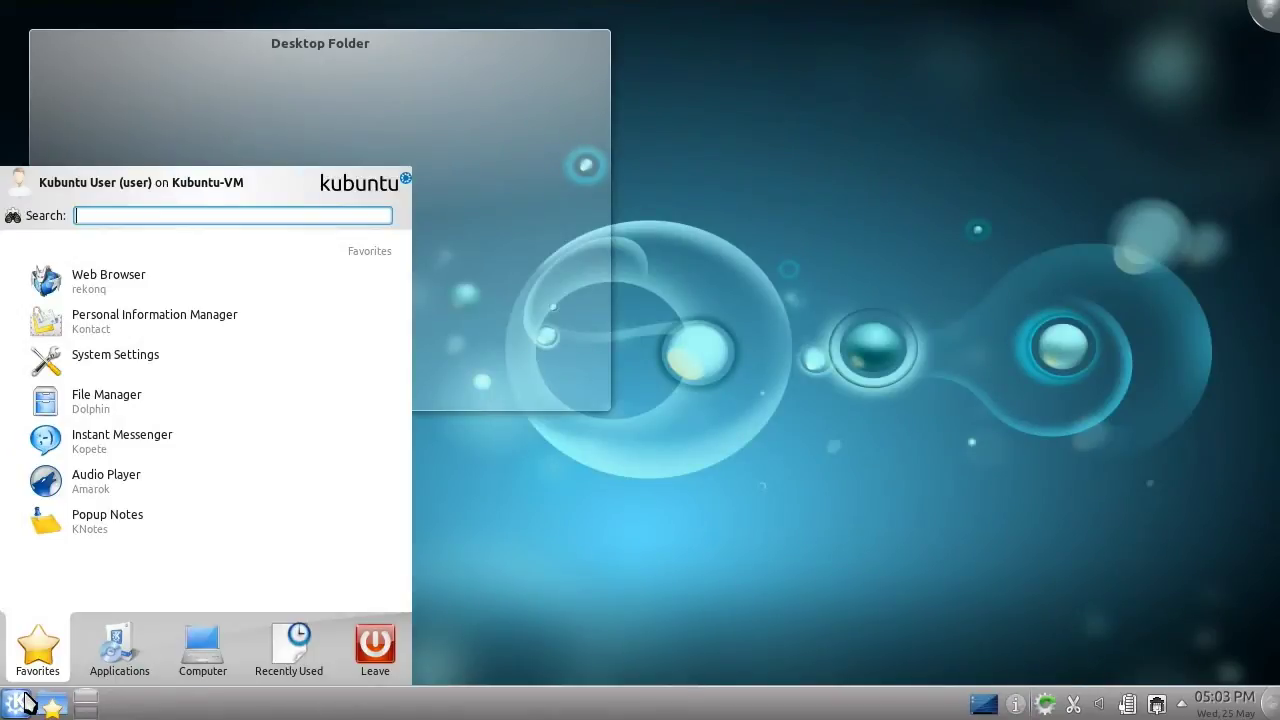
click(181, 484)
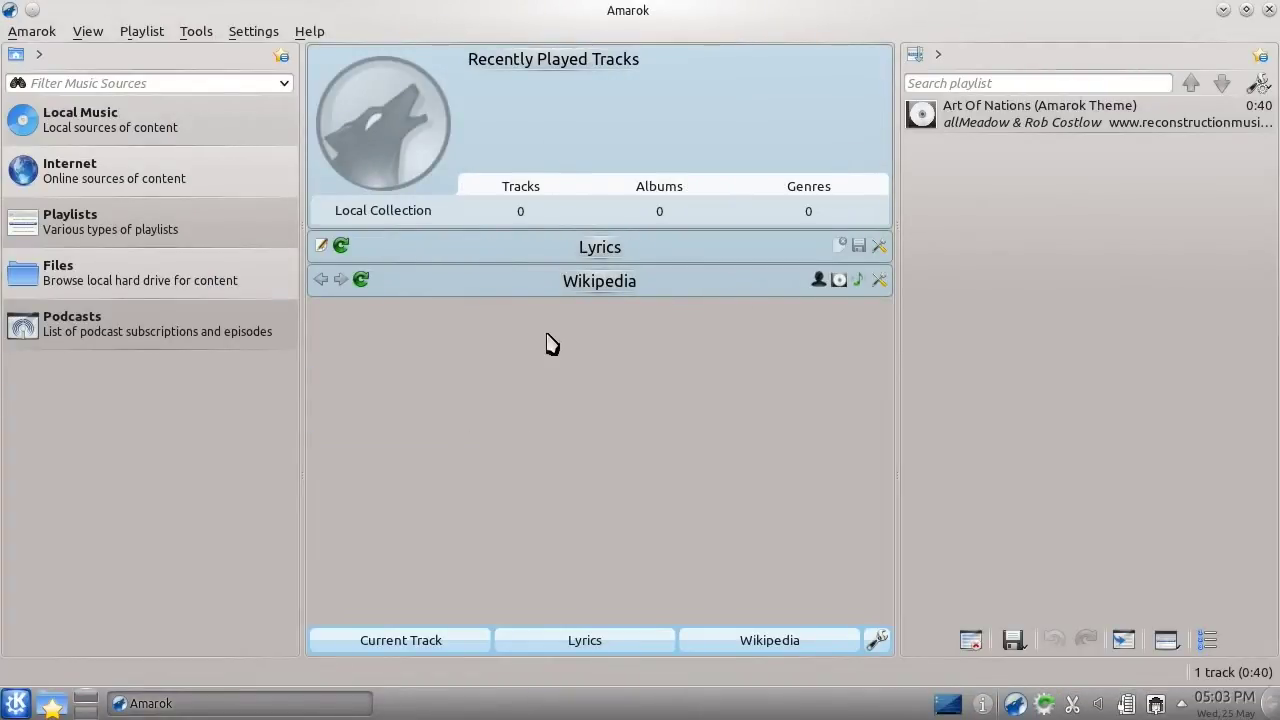
key(ctrl+q)
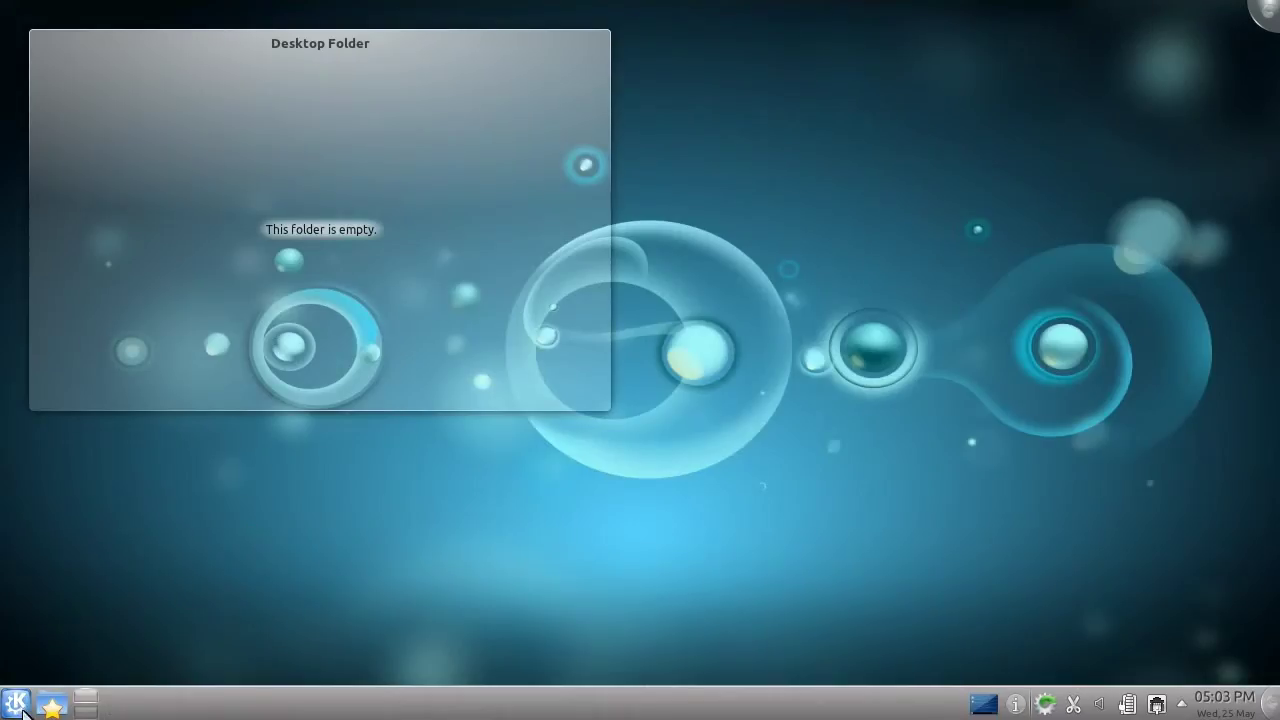
Launch the Dolphin file manager from the launcher favorites and enlarge its window.
click(17, 705)
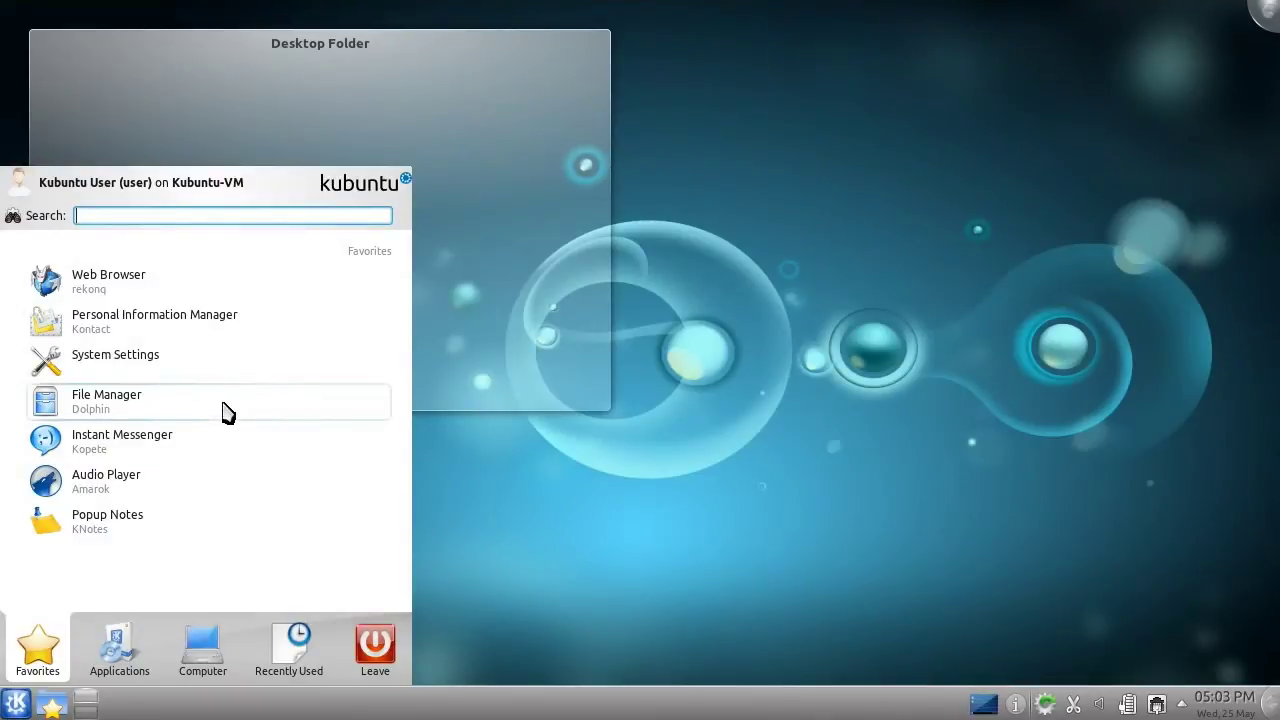
click(223, 405)
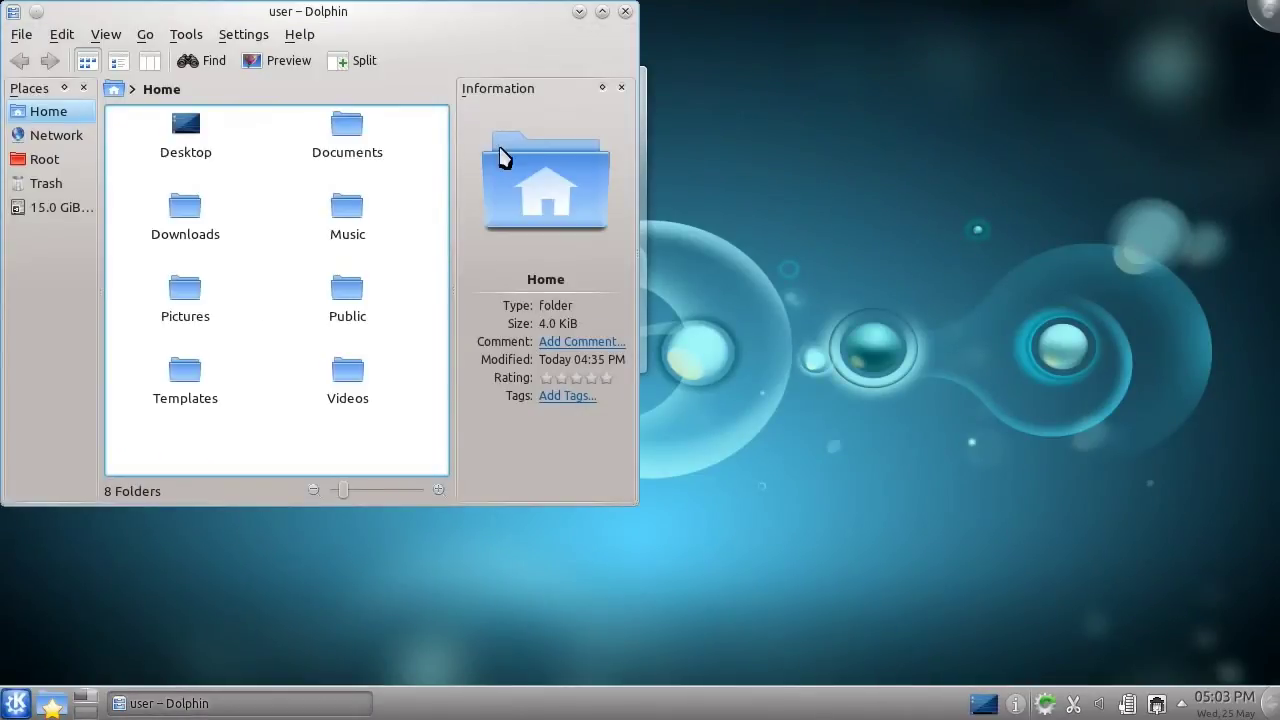
drag(636, 505, 966, 632)
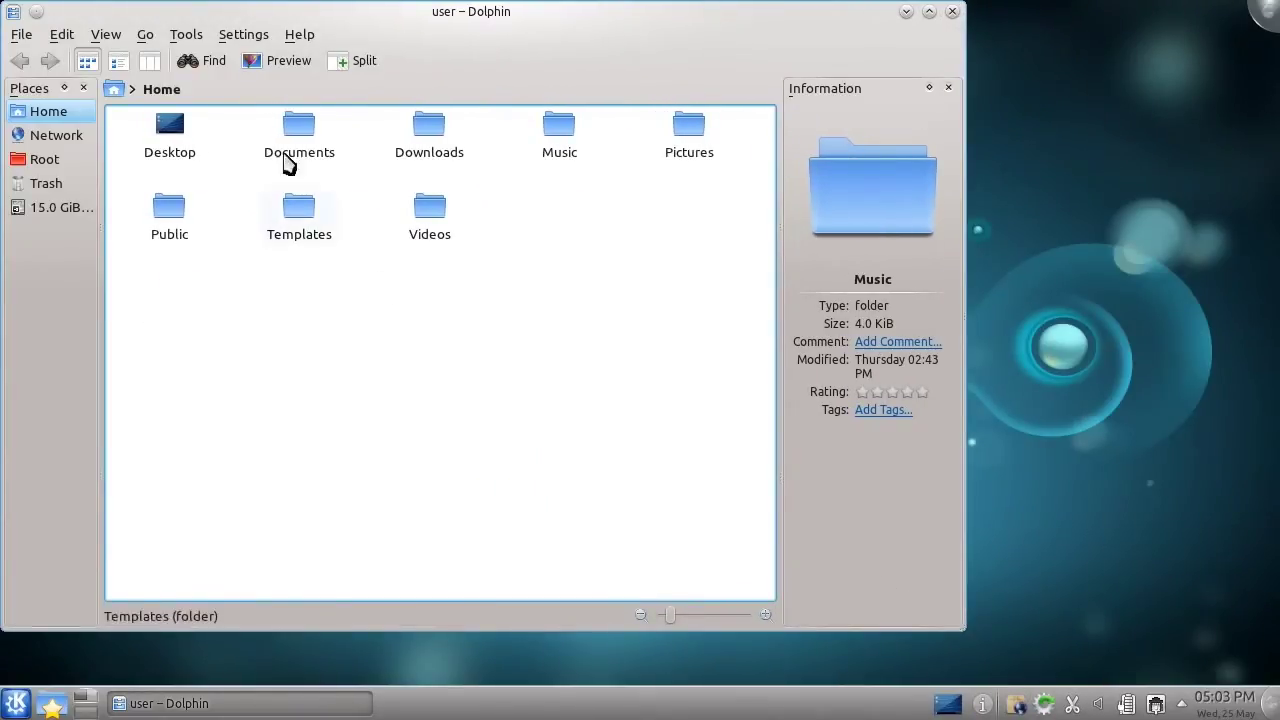
Turn on previews in the Home folder, view the Desktop folder and close the file manager.
click(258, 61)
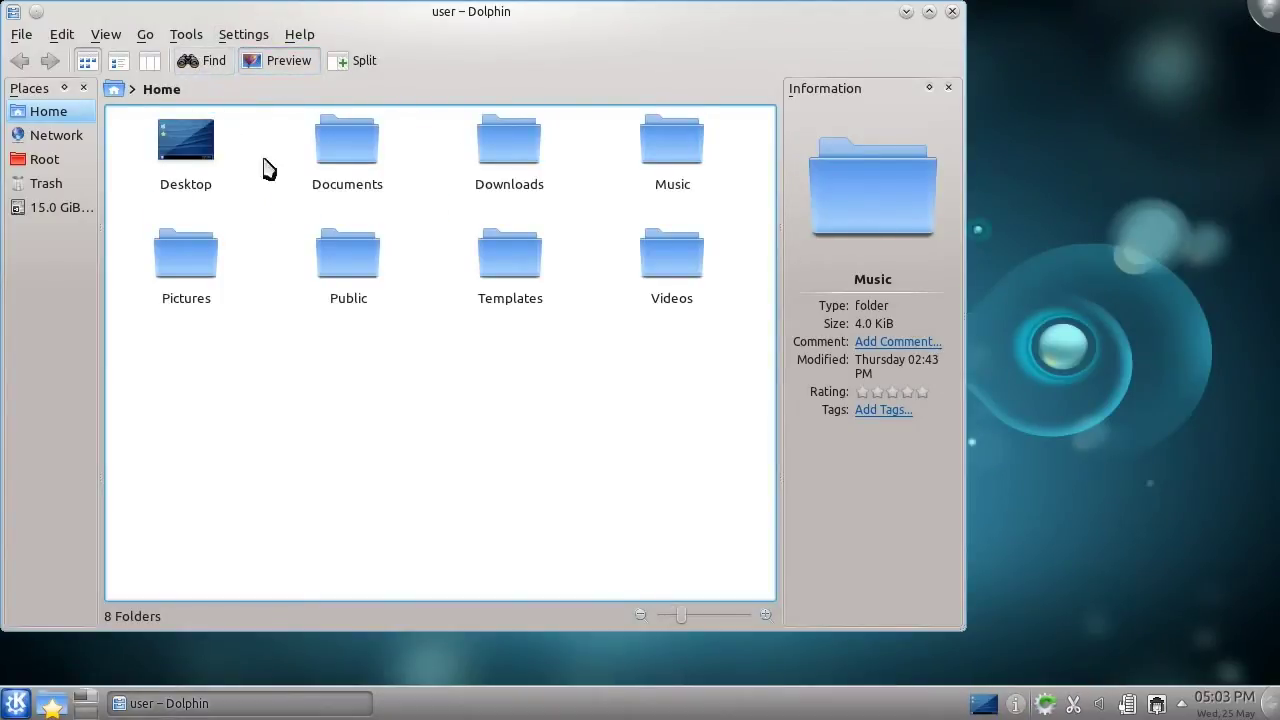
click(176, 164)
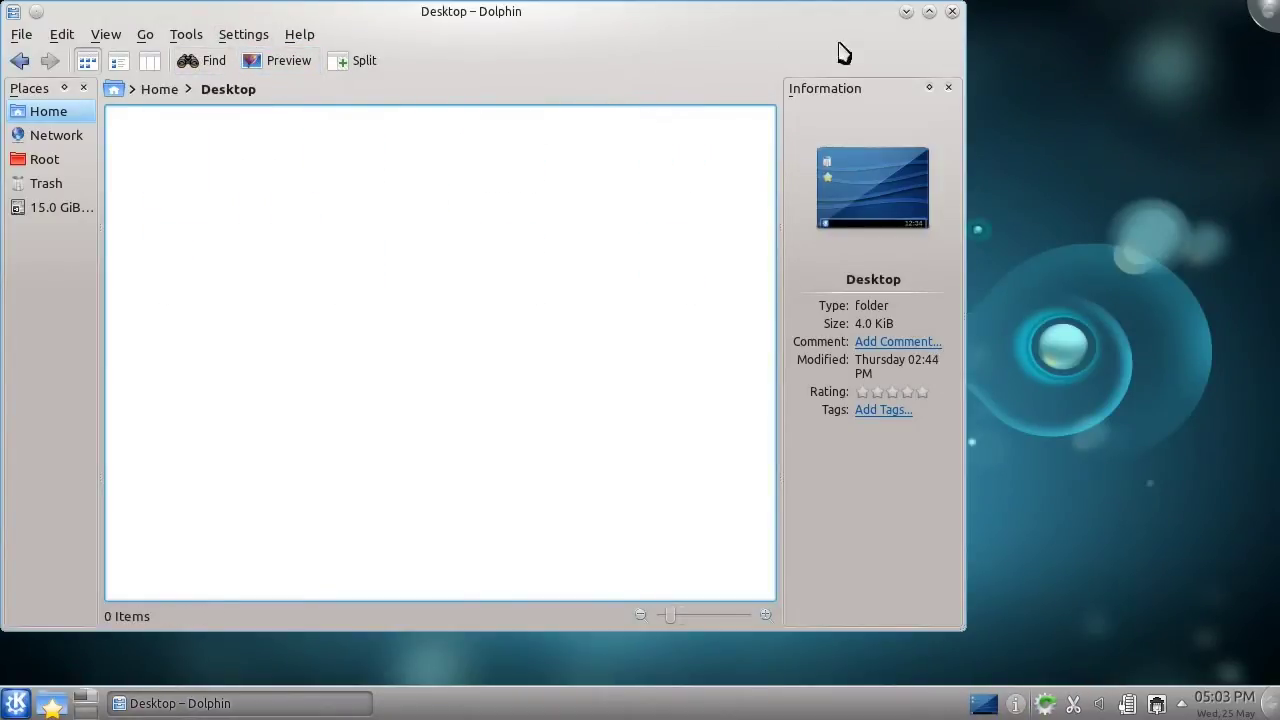
click(952, 12)
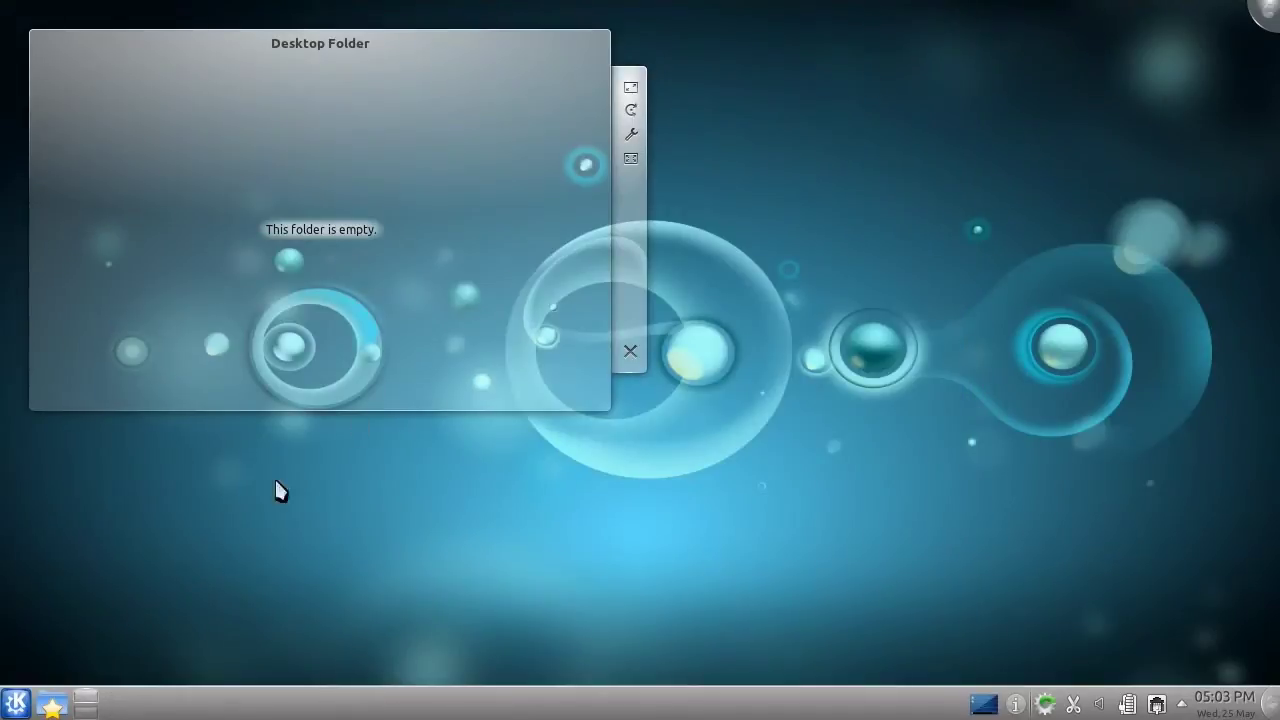
Launch the Kopete instant messenger from the launcher favorites and open its configuration.
click(12, 706)
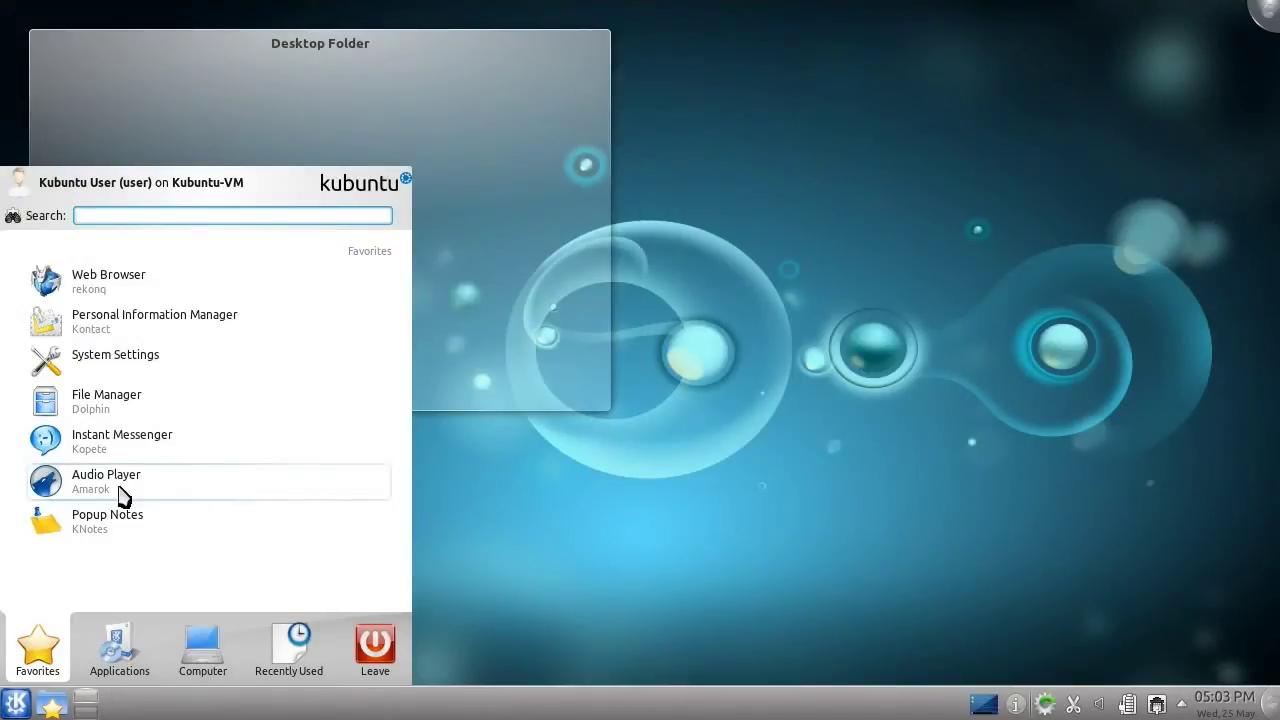
click(122, 440)
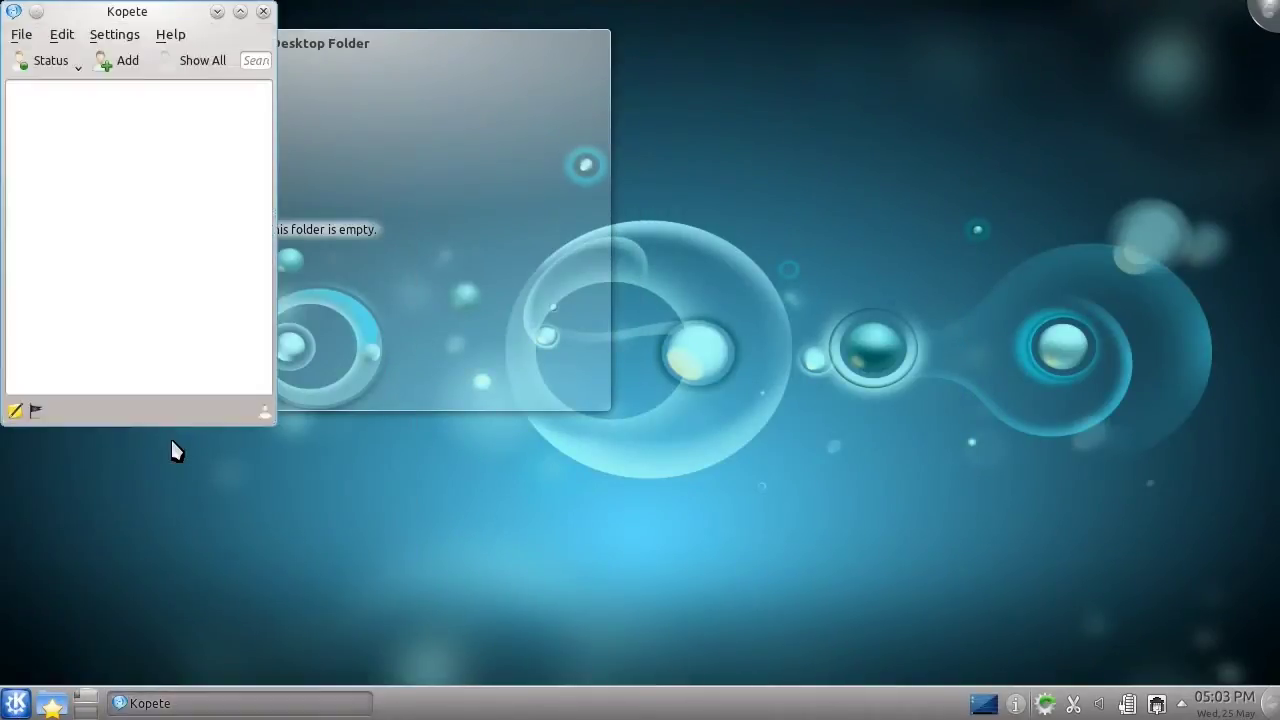
click(124, 38)
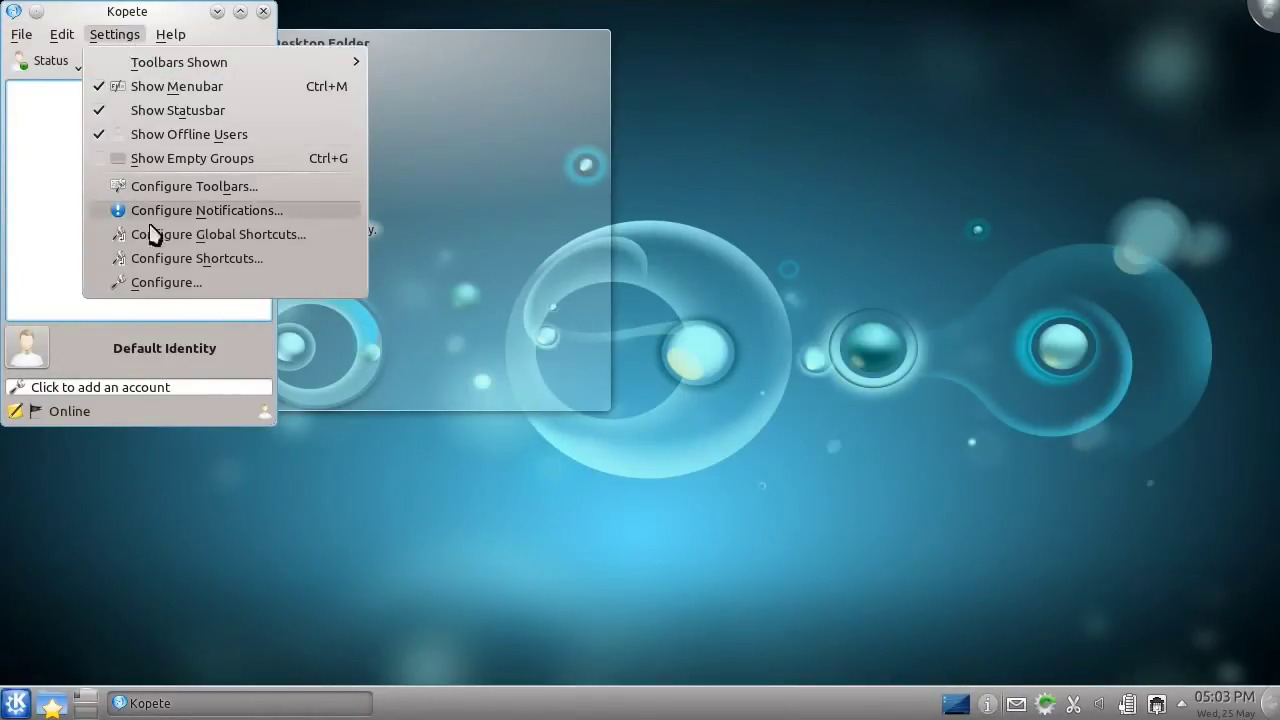
click(164, 283)
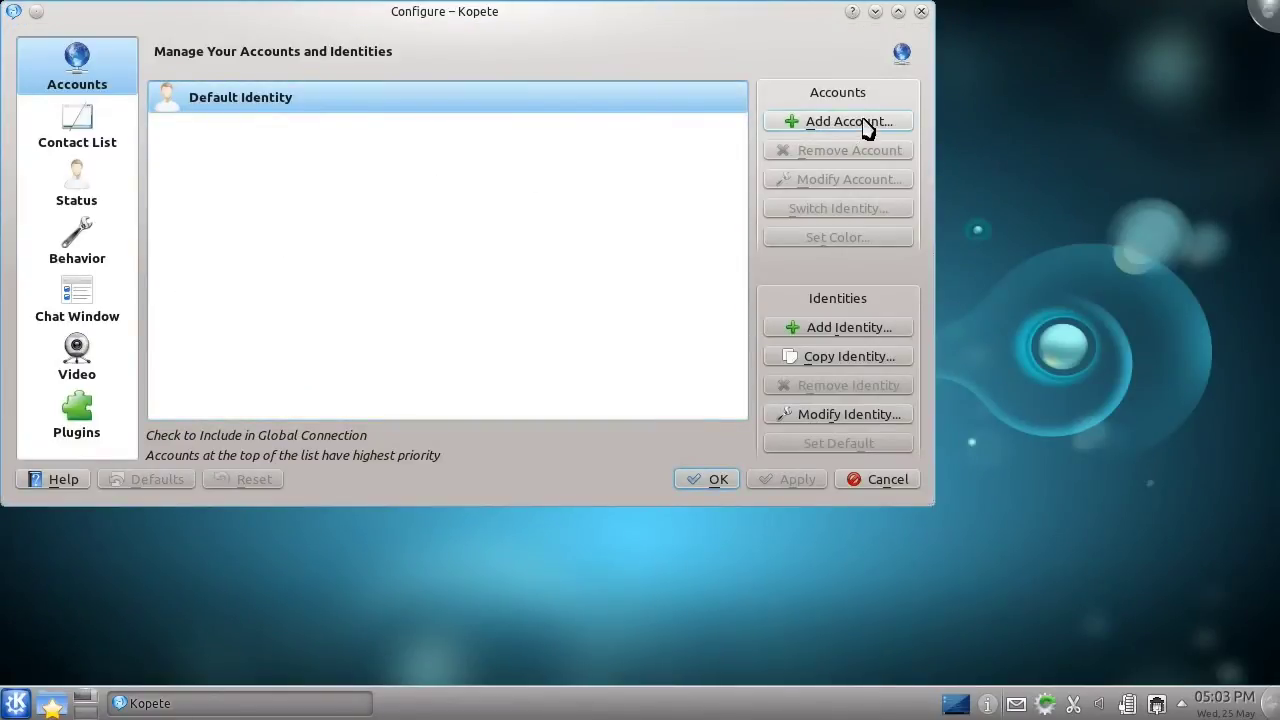
Look through the messaging services offered for a new Kopete account, including AIM and Jabber, and cancel the account wizard.
click(866, 124)
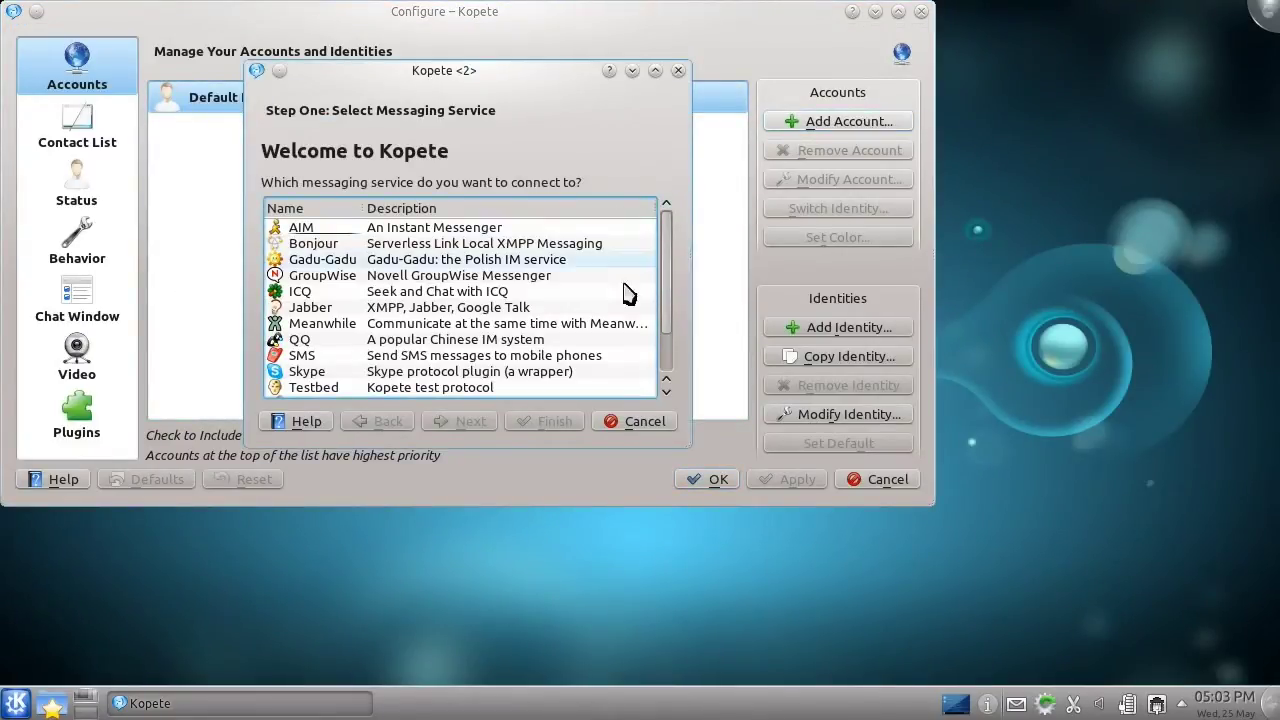
scroll(668, 360, down, 1)
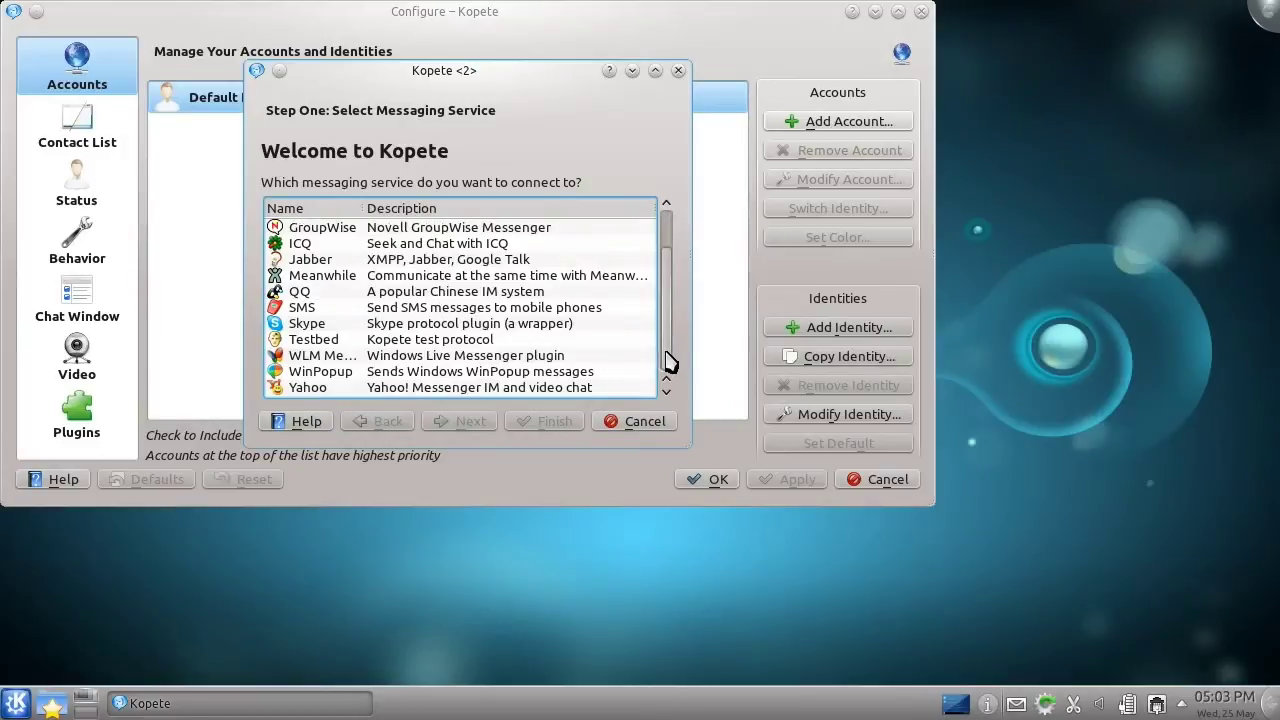
click(608, 356)
scroll(670, 245, up, 1)
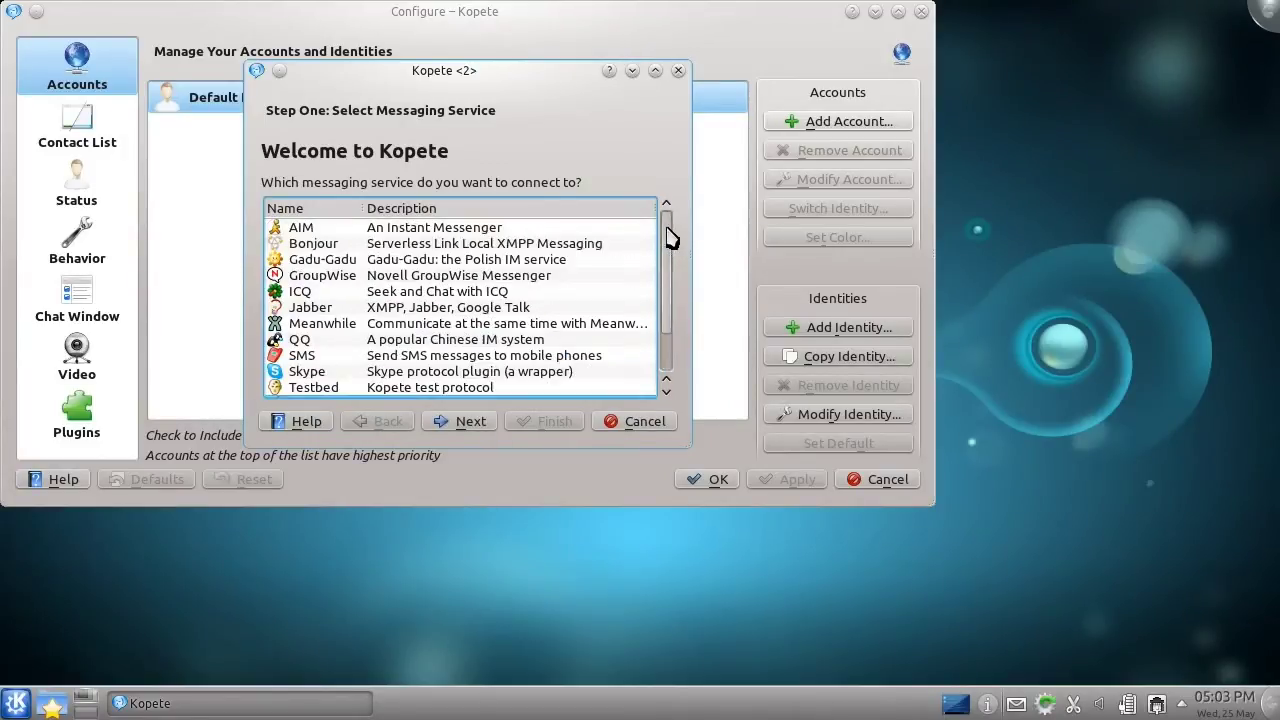
click(640, 232)
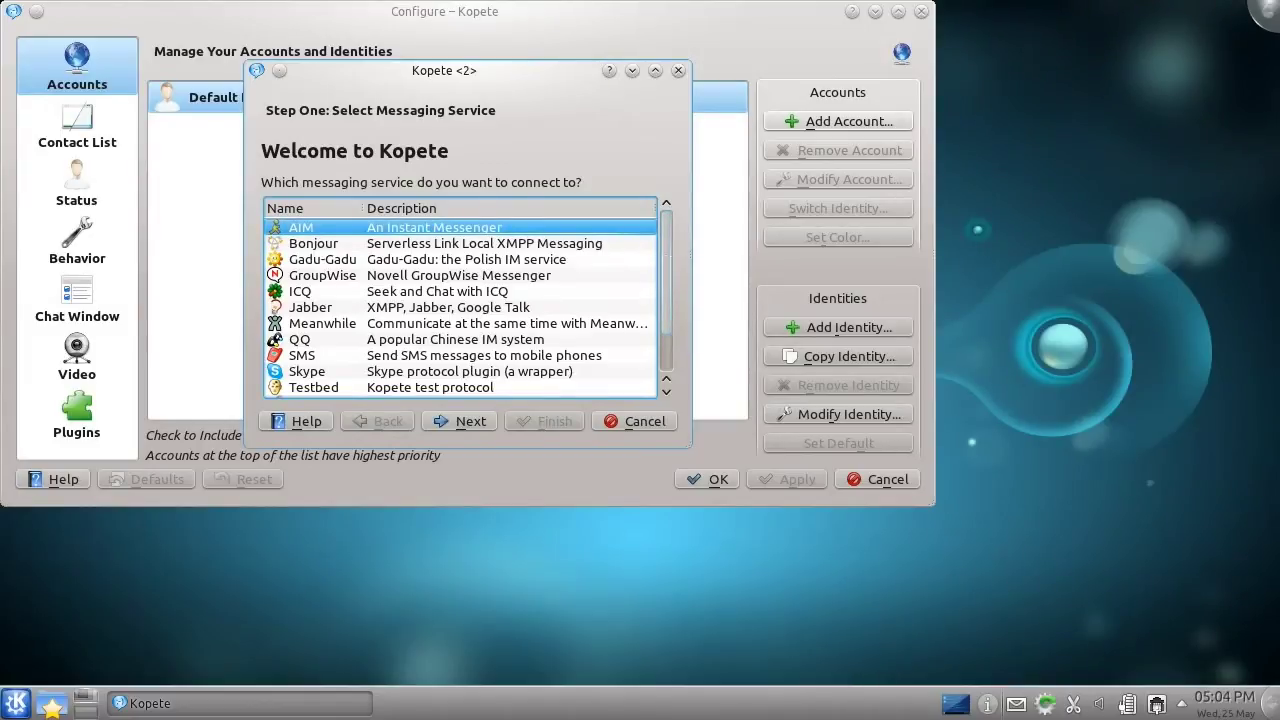
click(639, 308)
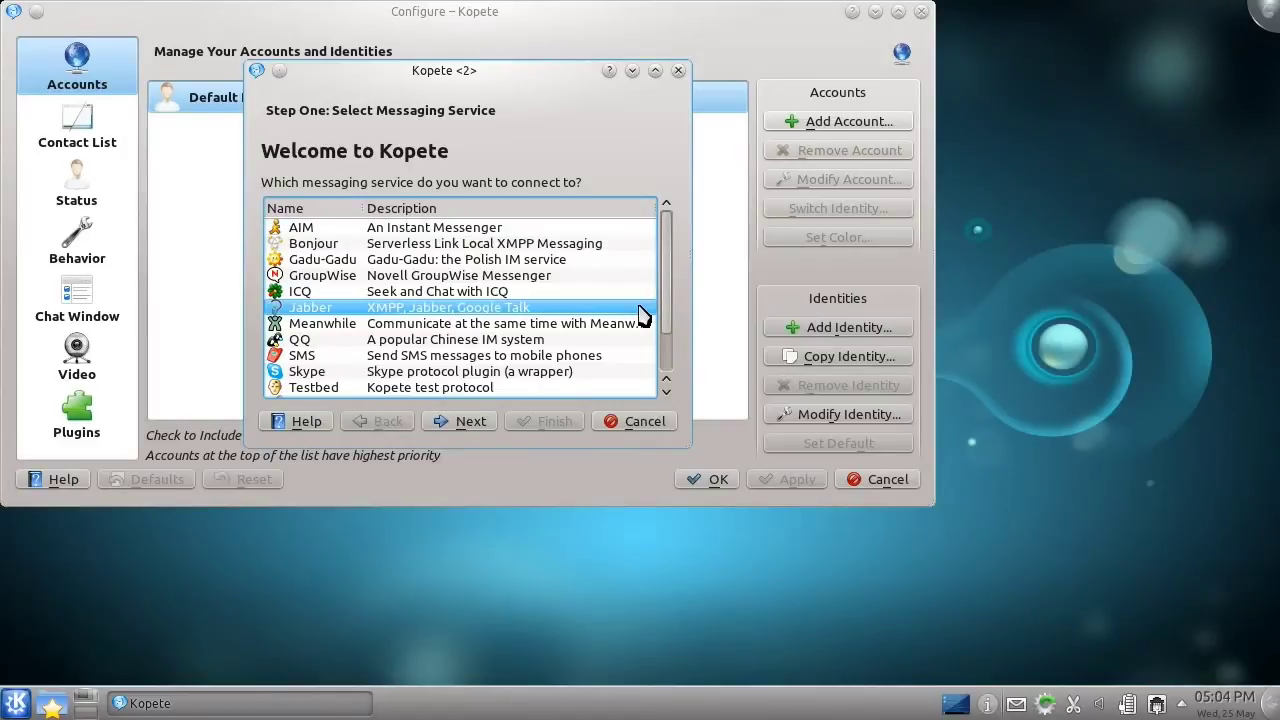
click(634, 423)
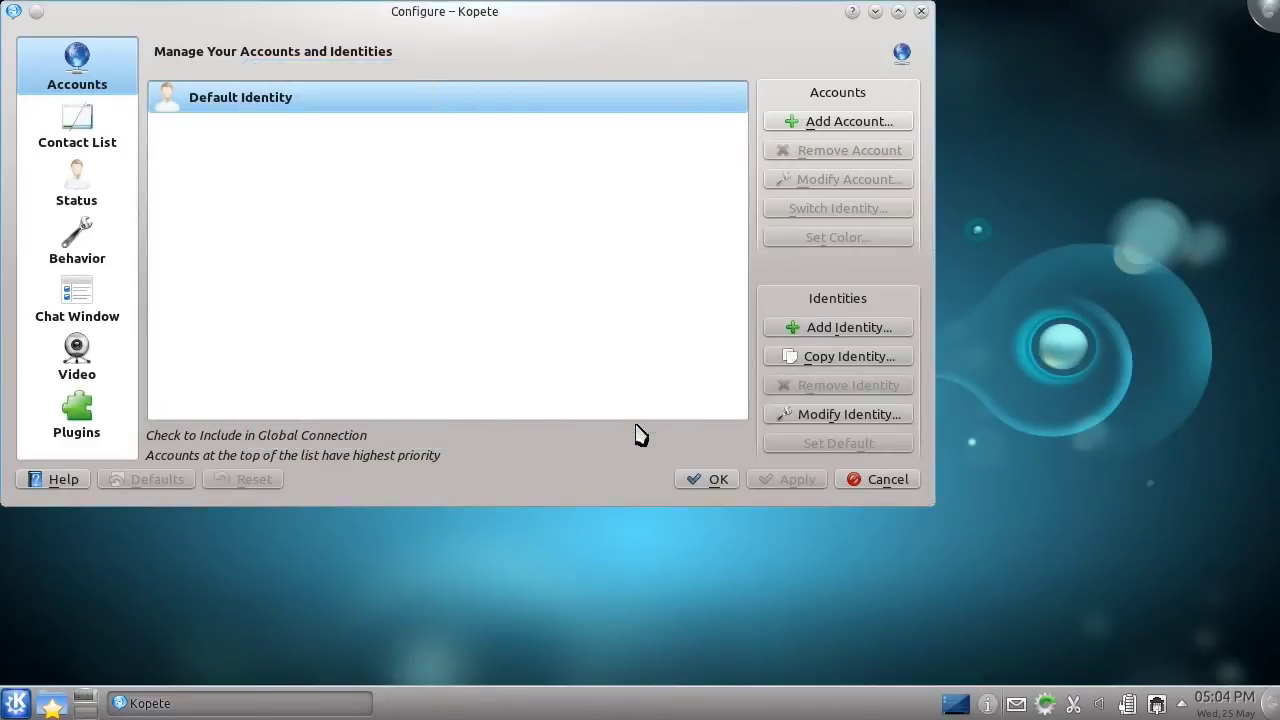
Look through Kopete's plugins, including KopeteTeX and OTR, then close the configuration and quit Kopete.
click(92, 420)
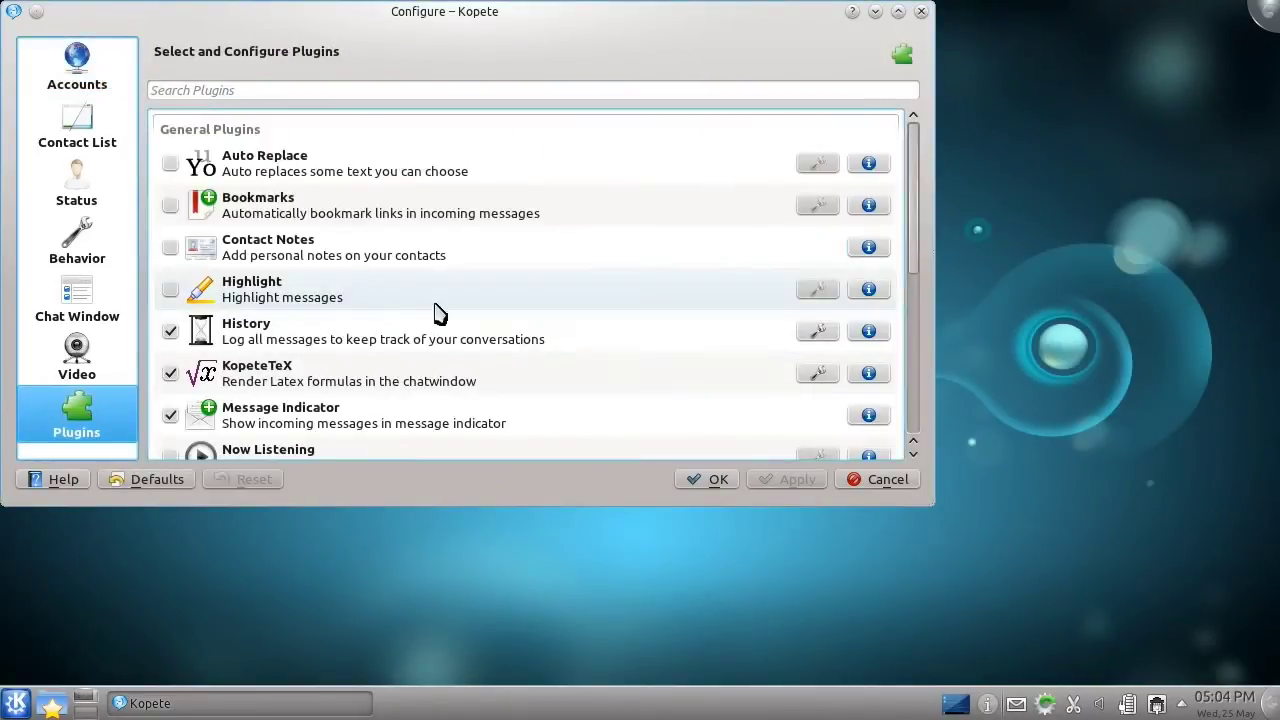
click(460, 380)
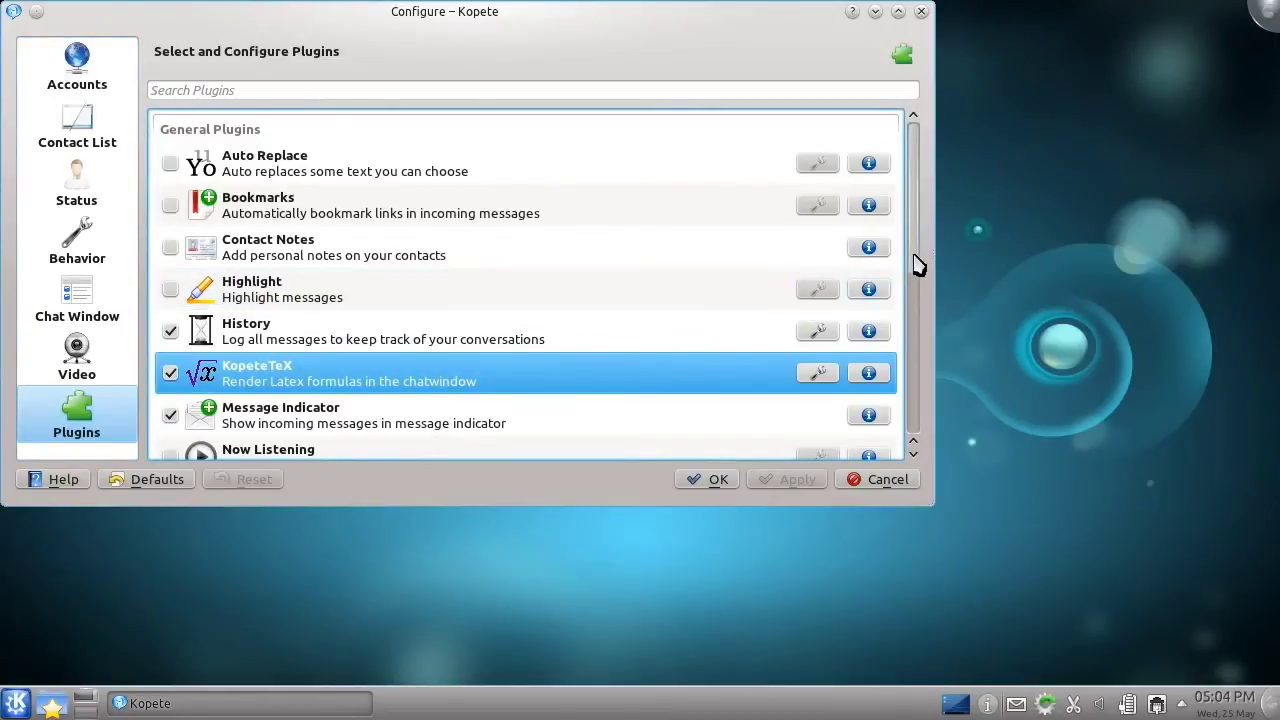
drag(913, 257, 857, 349)
click(762, 282)
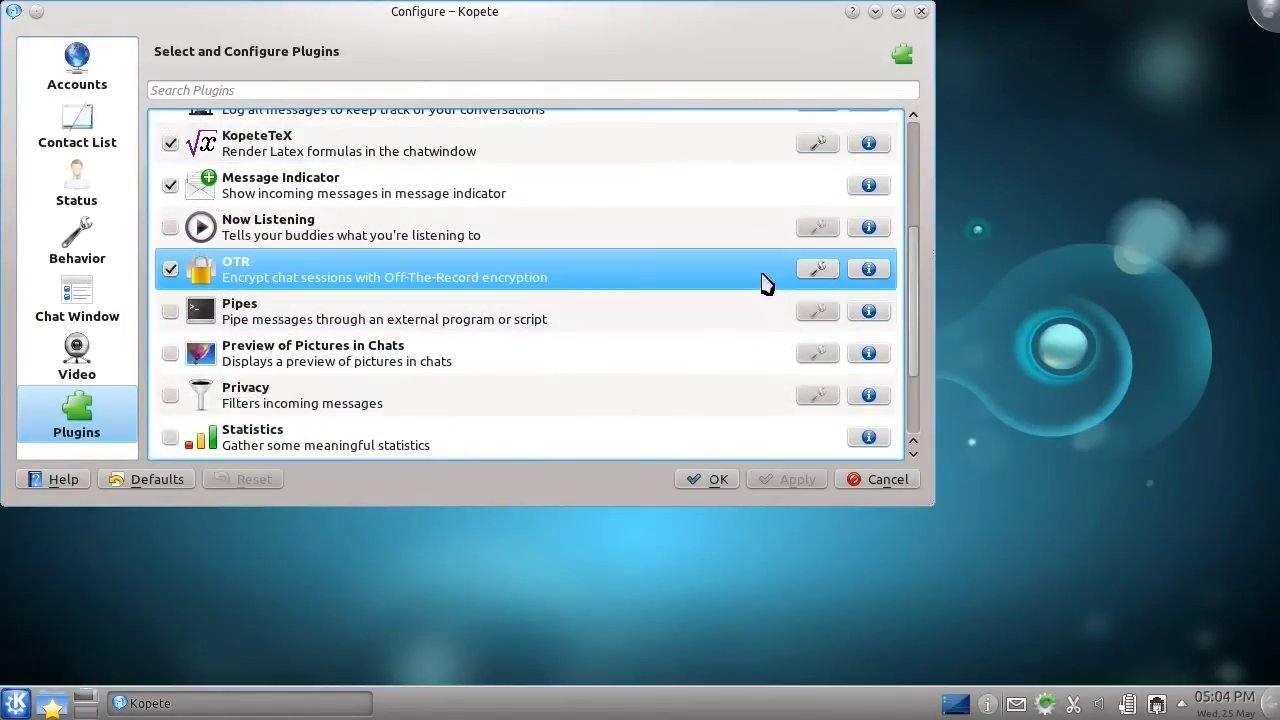
click(716, 480)
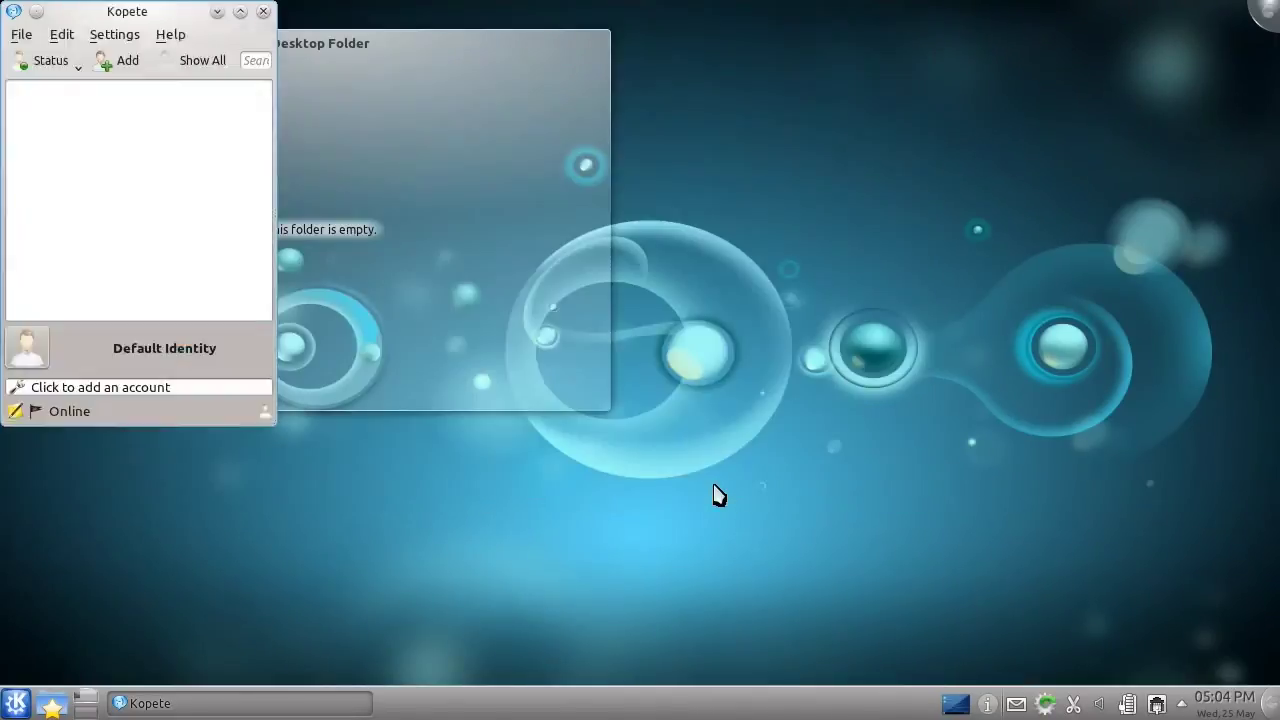
key(ctrl+q)
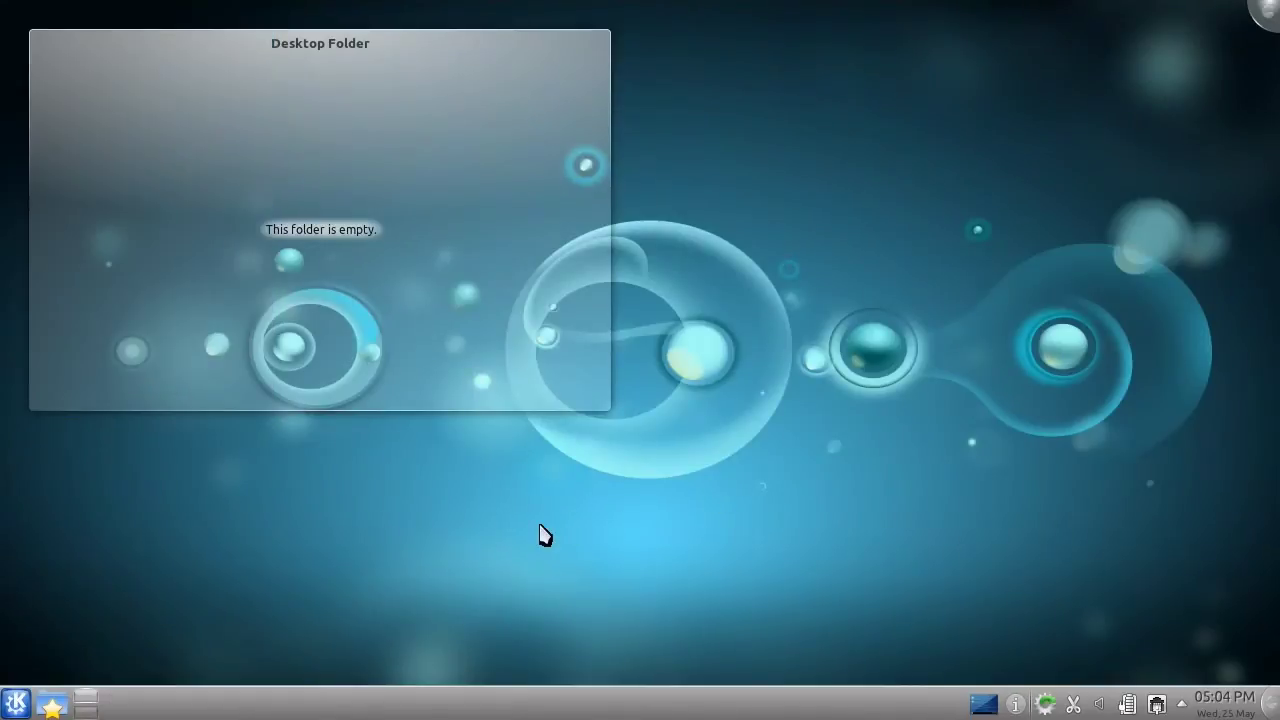
Launch the LibreOffice start center from the launcher's Office applications category.
click(15, 703)
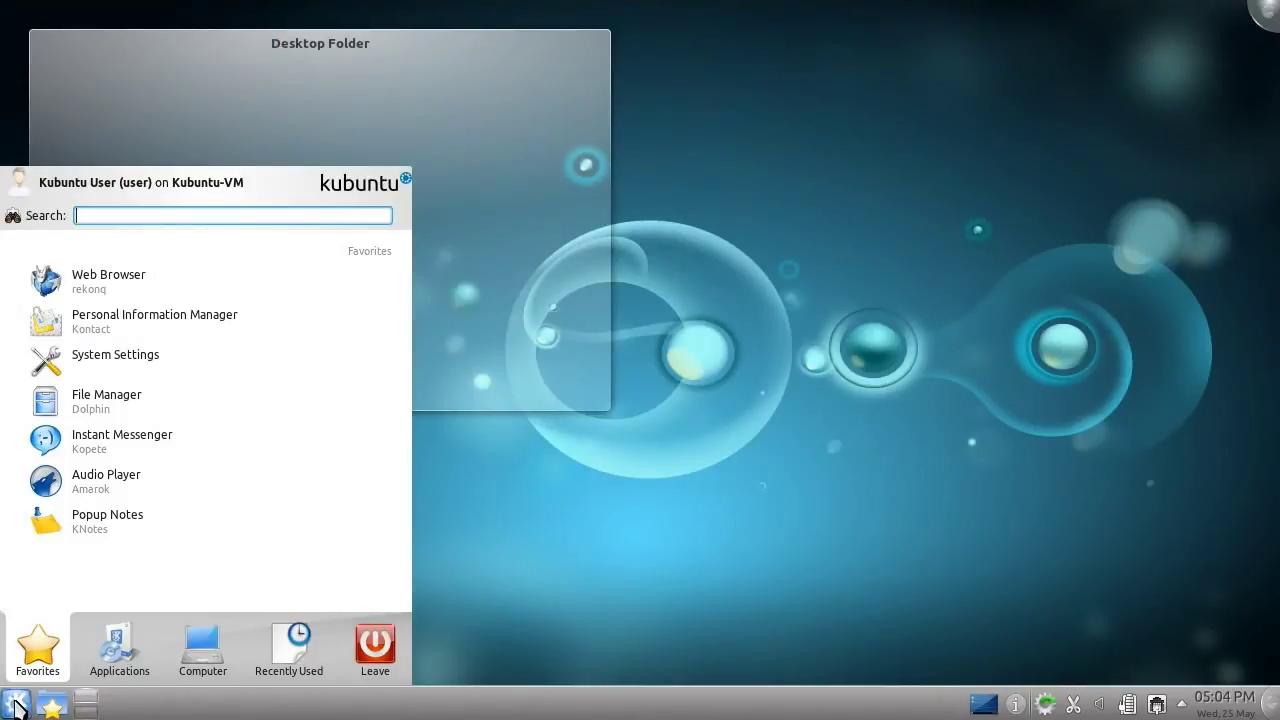
click(119, 648)
click(283, 451)
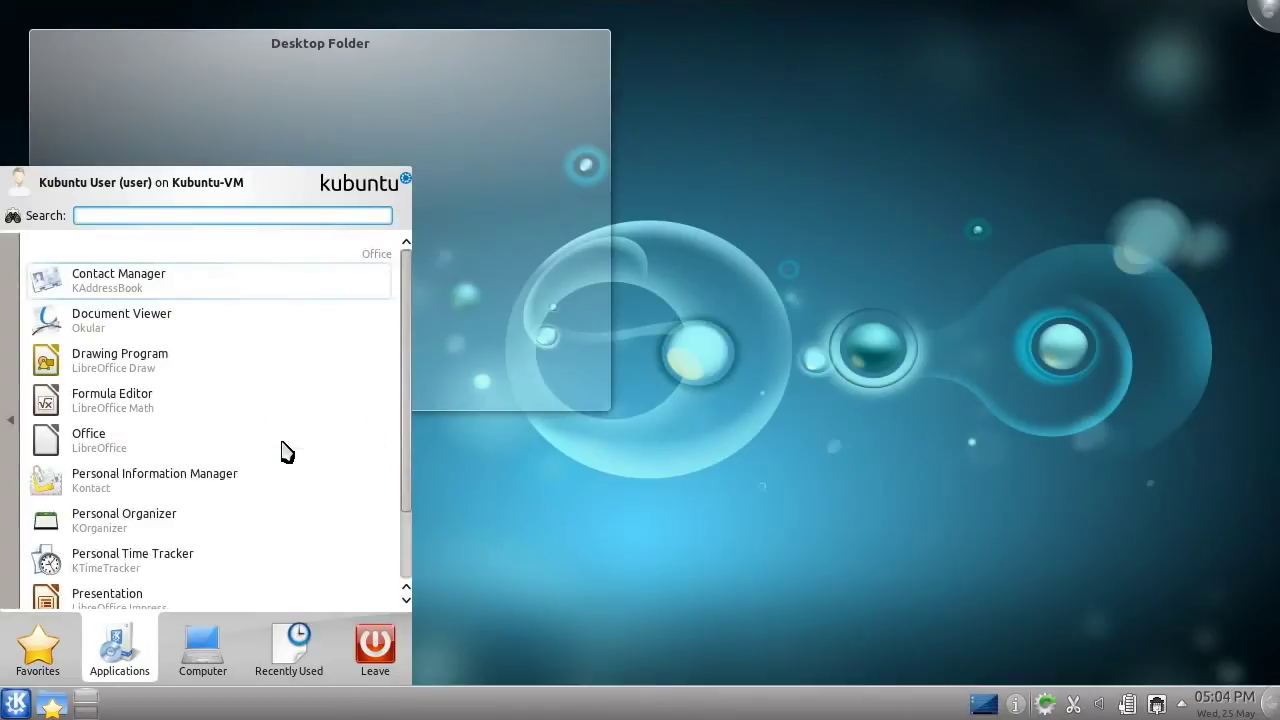
click(240, 449)
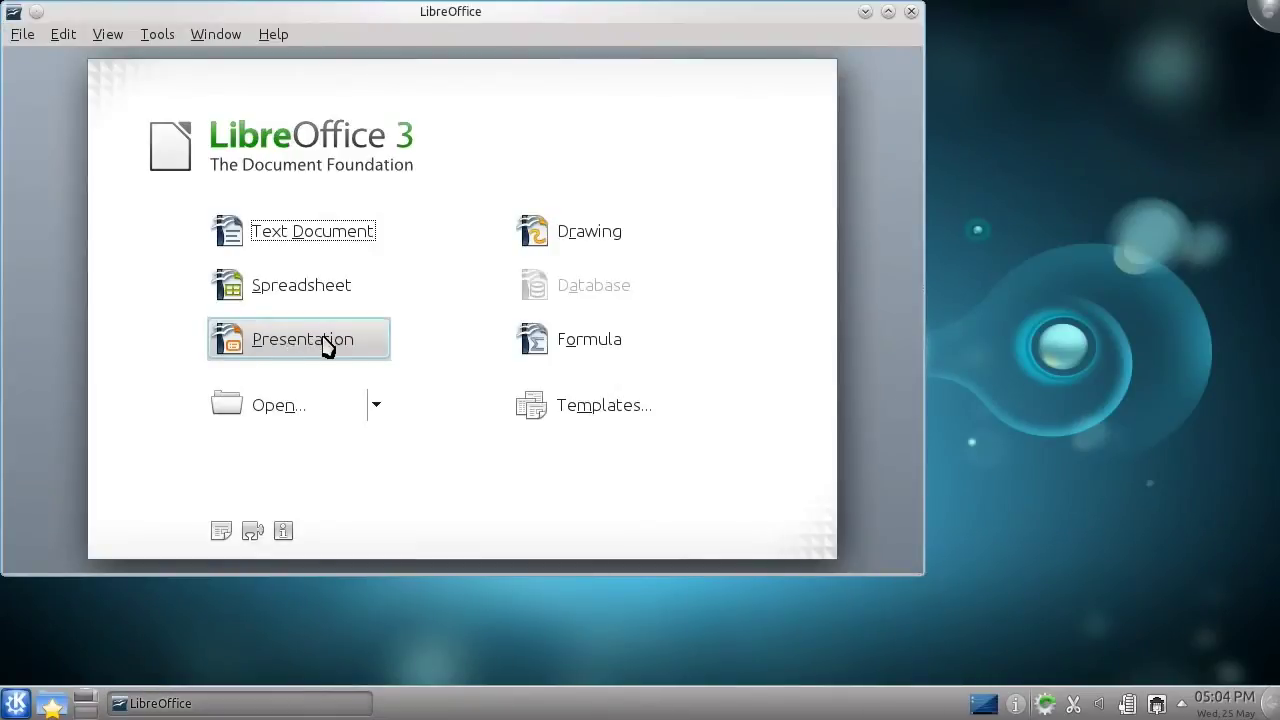
Create a presentation with the Human slide design through the Presentation Wizard, and close it discarding the changes.
click(327, 345)
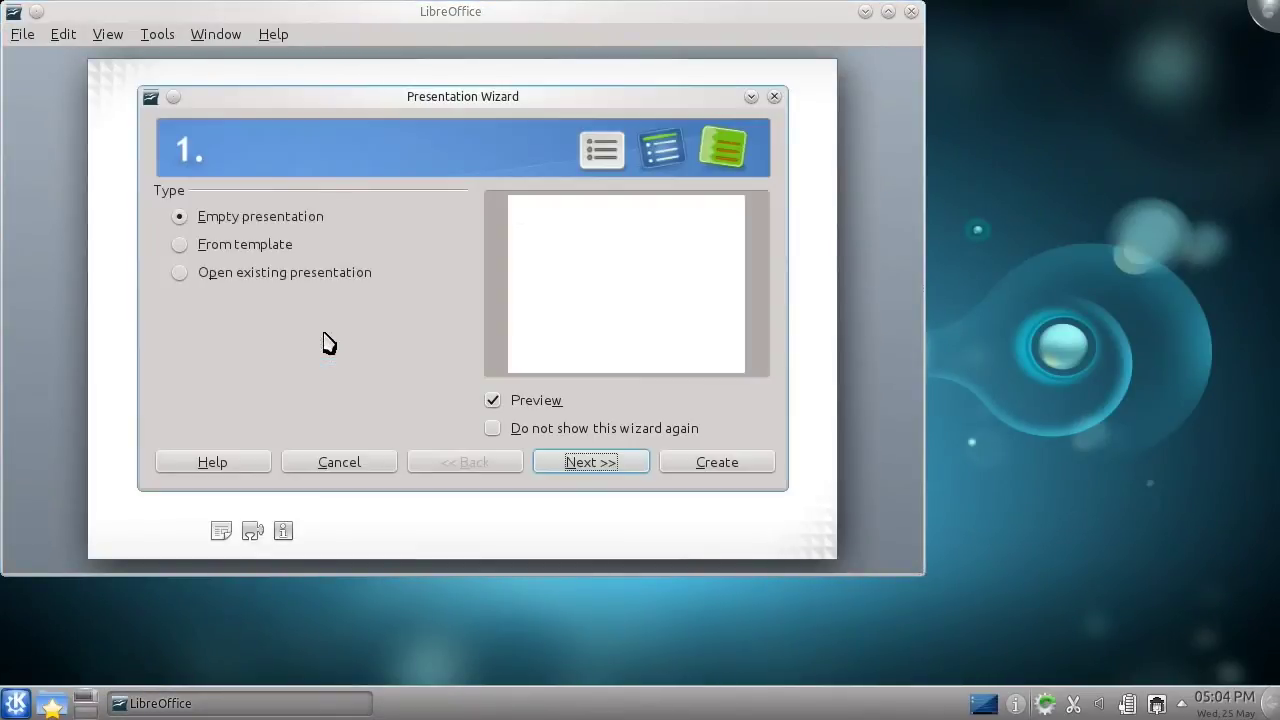
click(565, 463)
scroll(443, 290, down, 1)
click(398, 302)
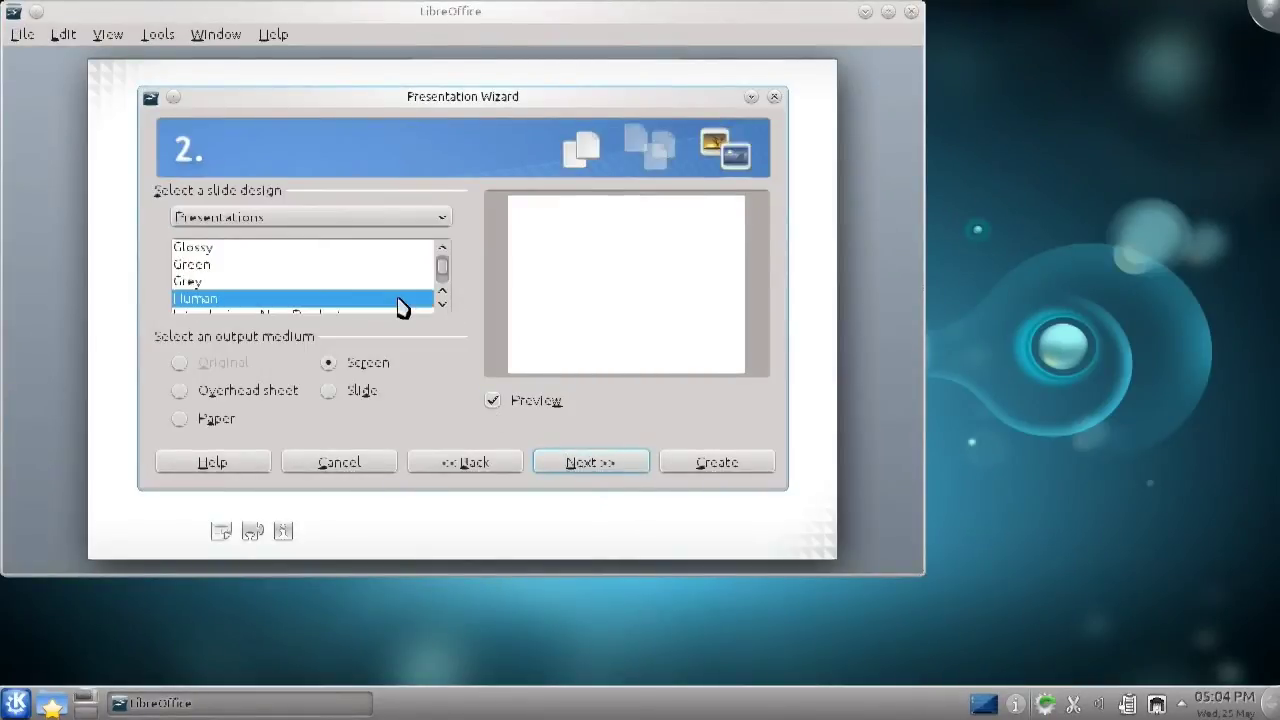
click(710, 468)
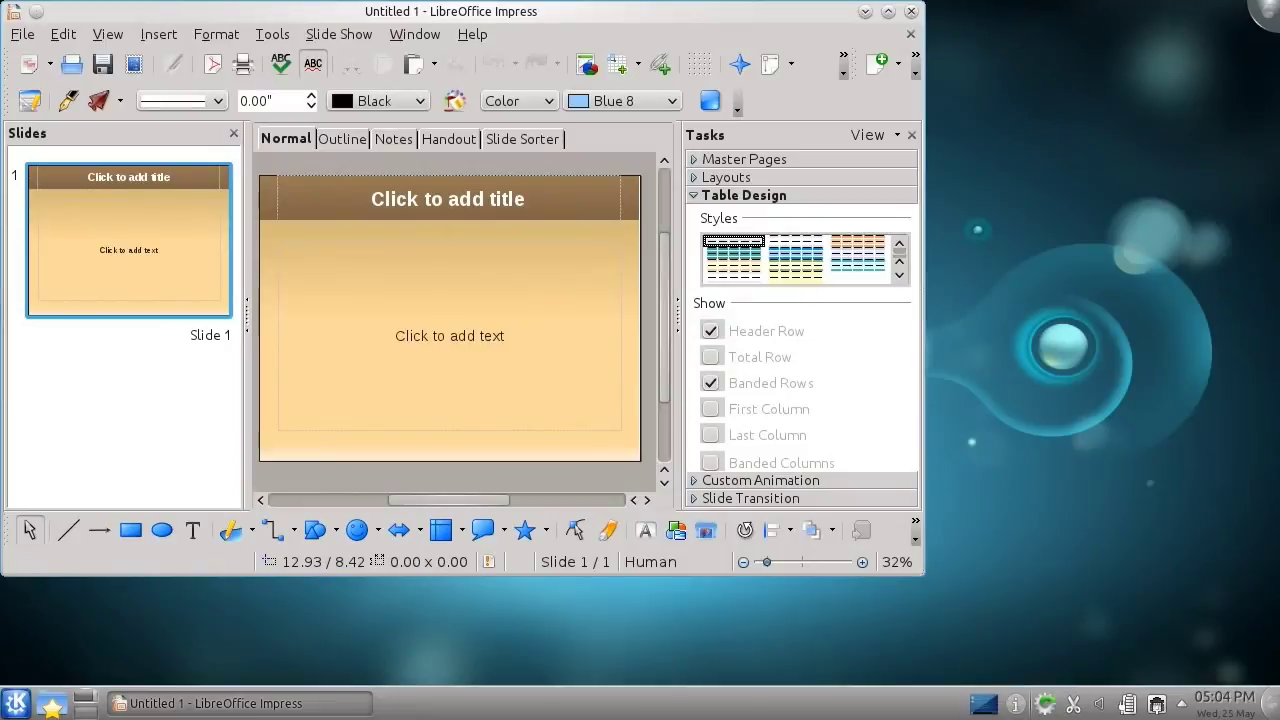
click(911, 22)
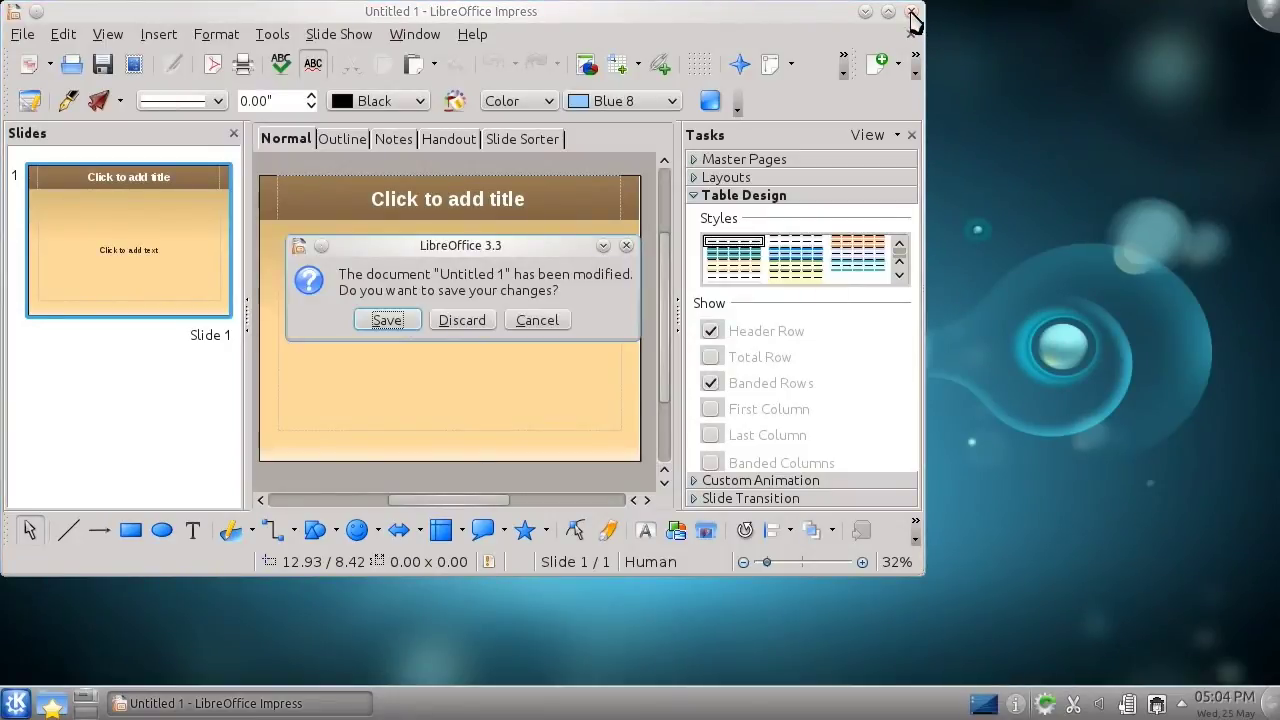
click(478, 323)
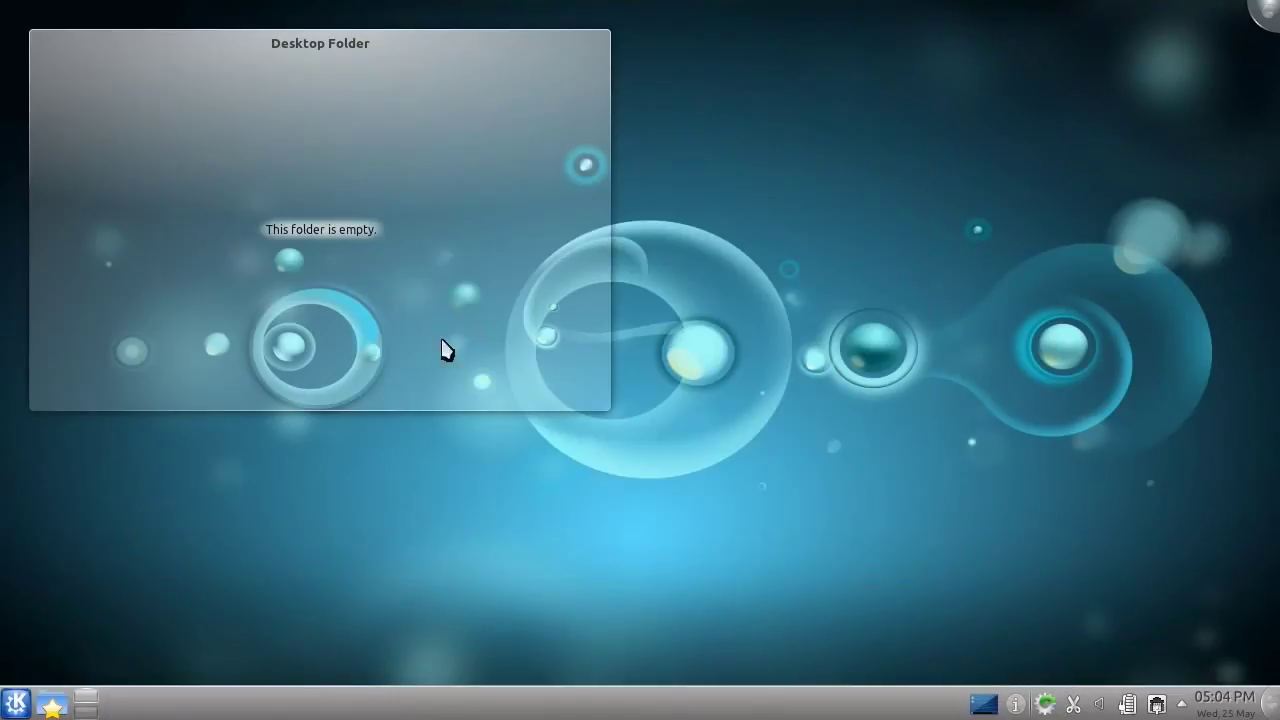
Launch the KDE Help Center from the Help entry among the launcher's applications.
click(14, 704)
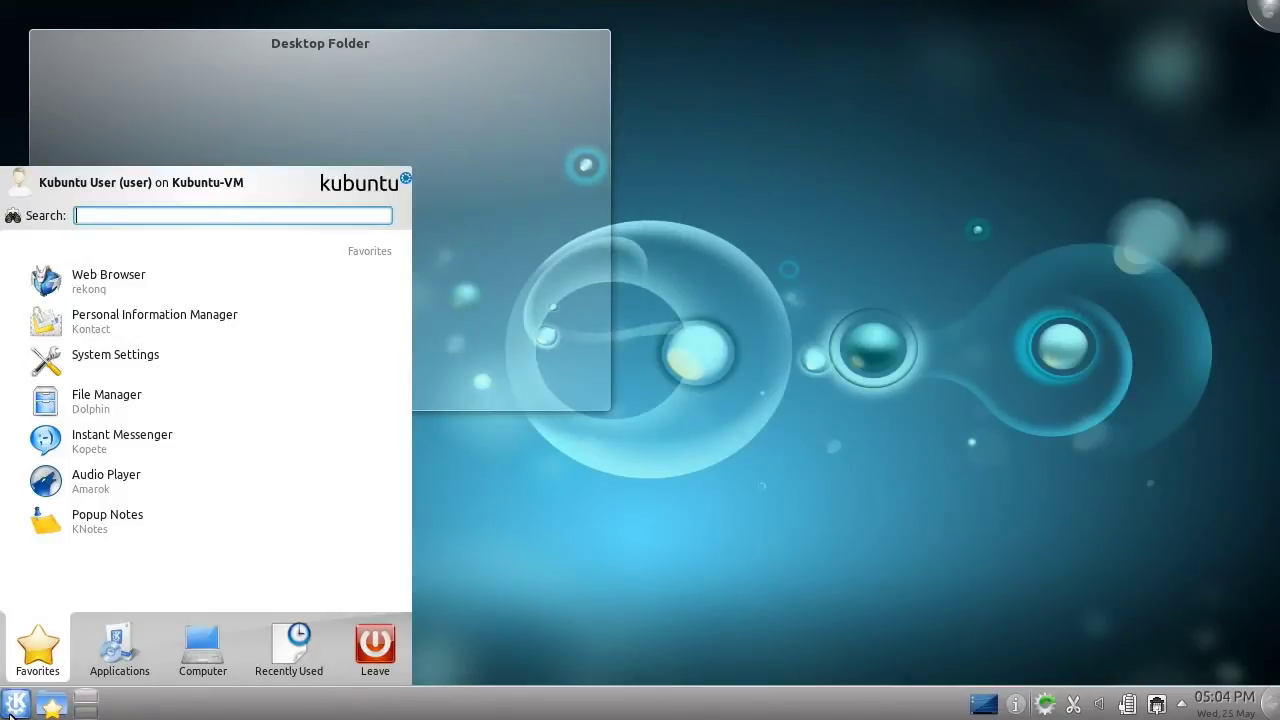
click(112, 650)
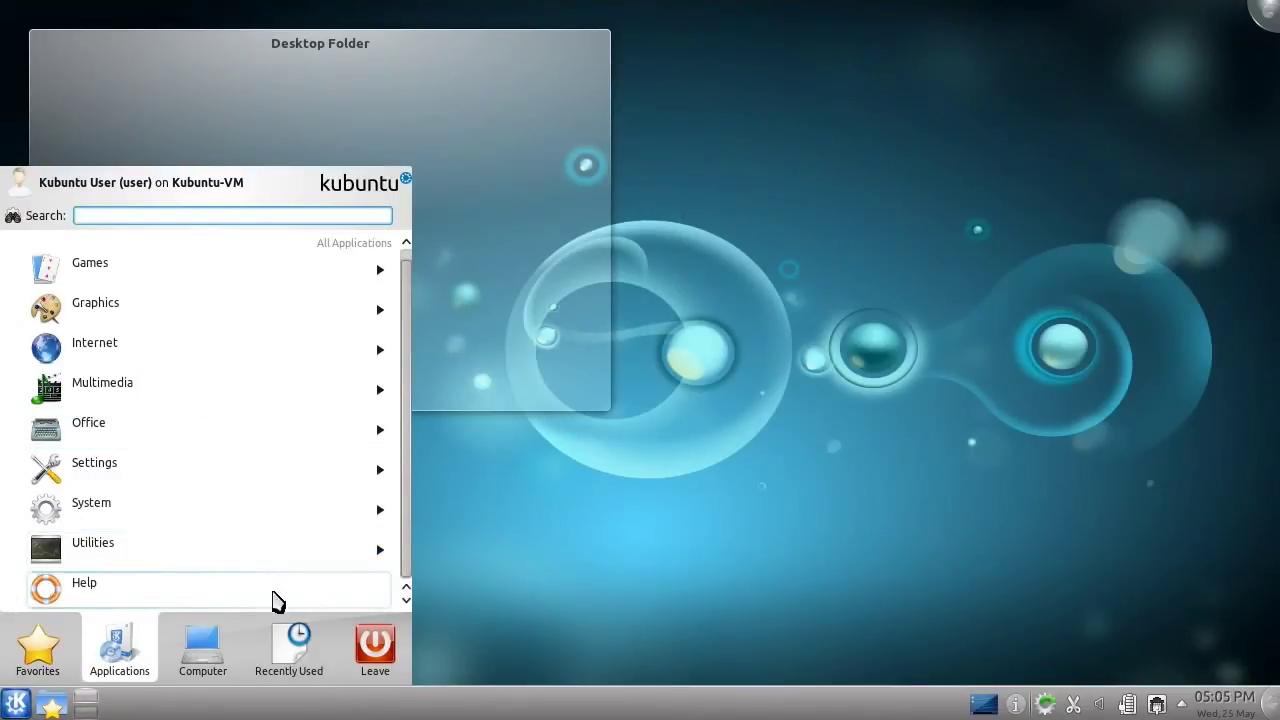
click(277, 598)
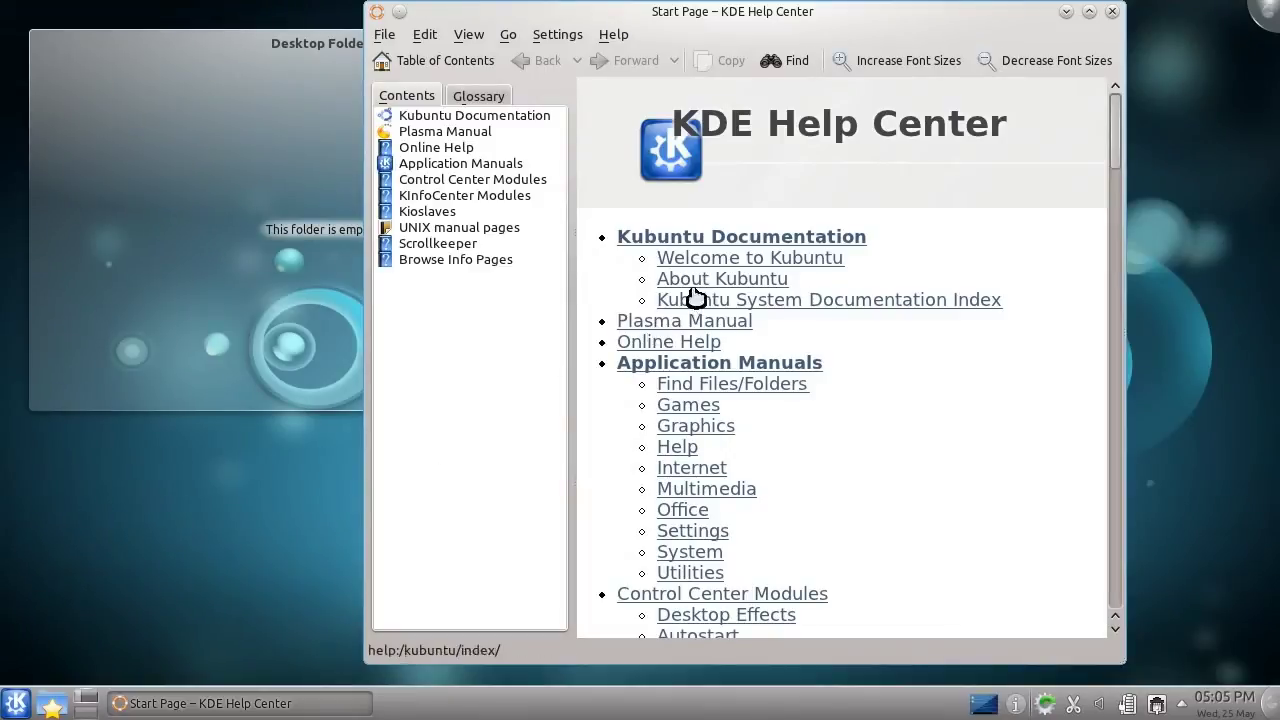
View the Welcome to Kubuntu page of the Kubuntu Documentation in a maximized window.
click(757, 240)
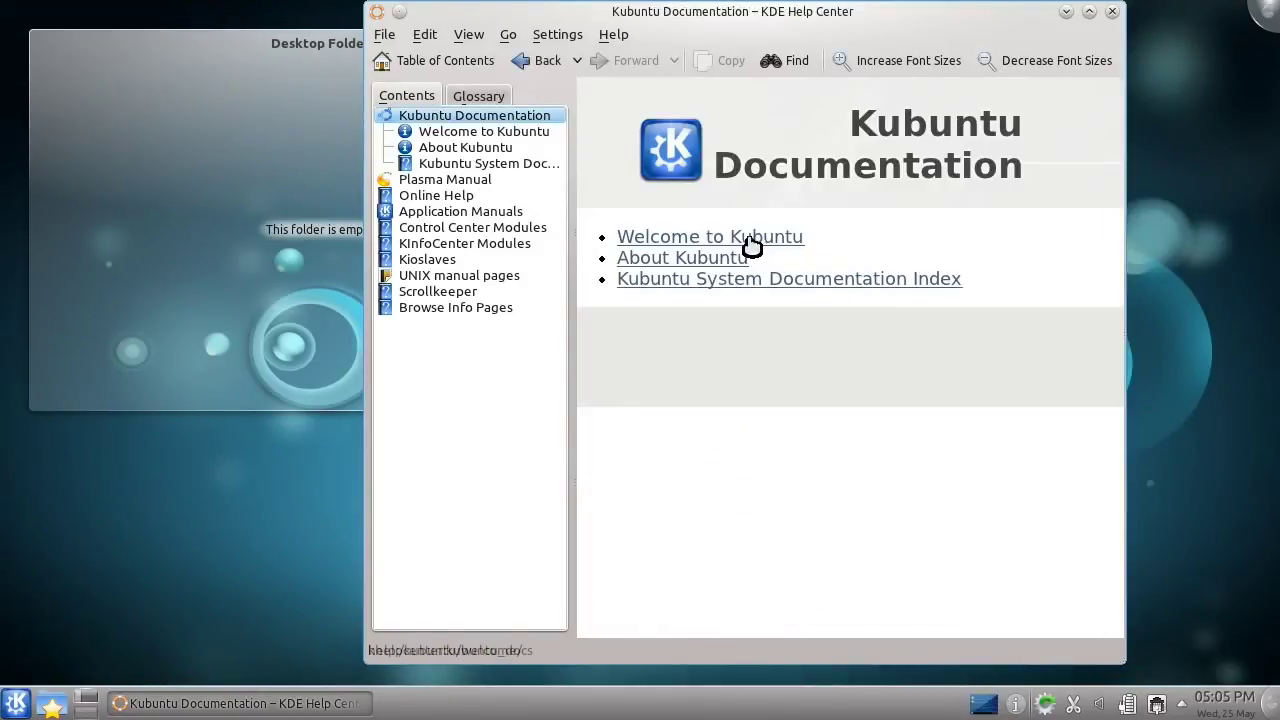
click(750, 245)
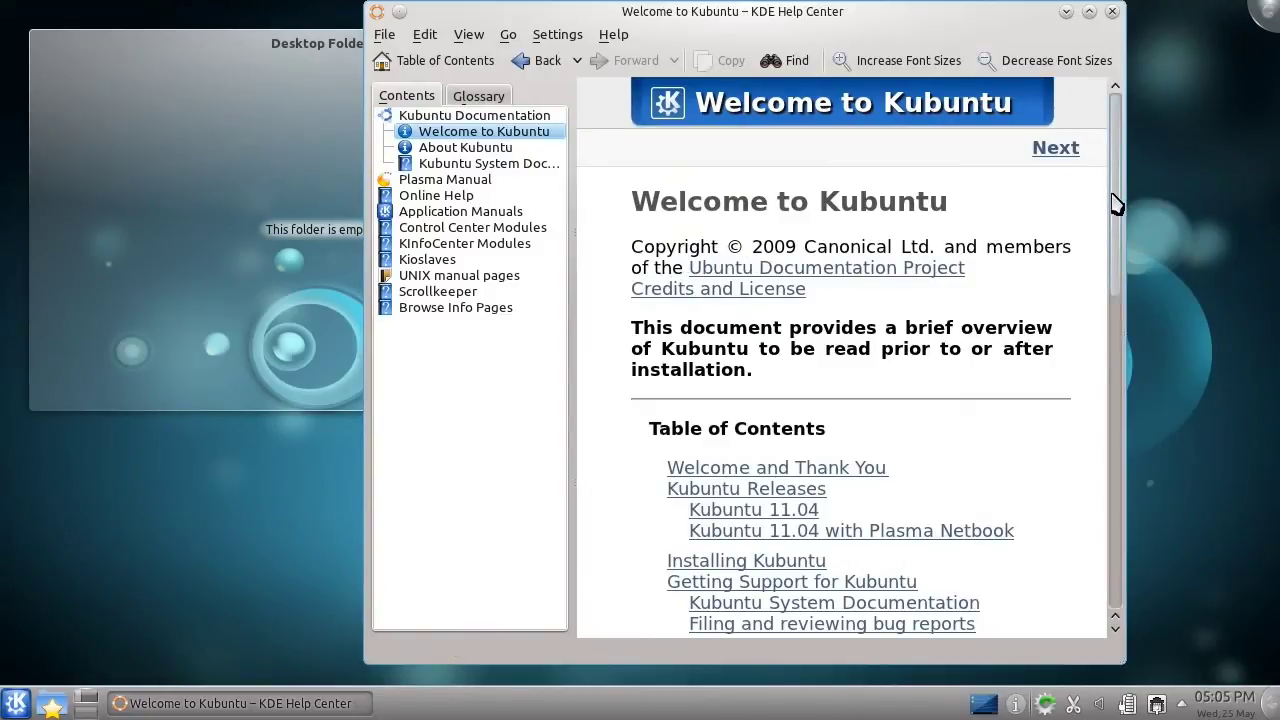
click(1089, 11)
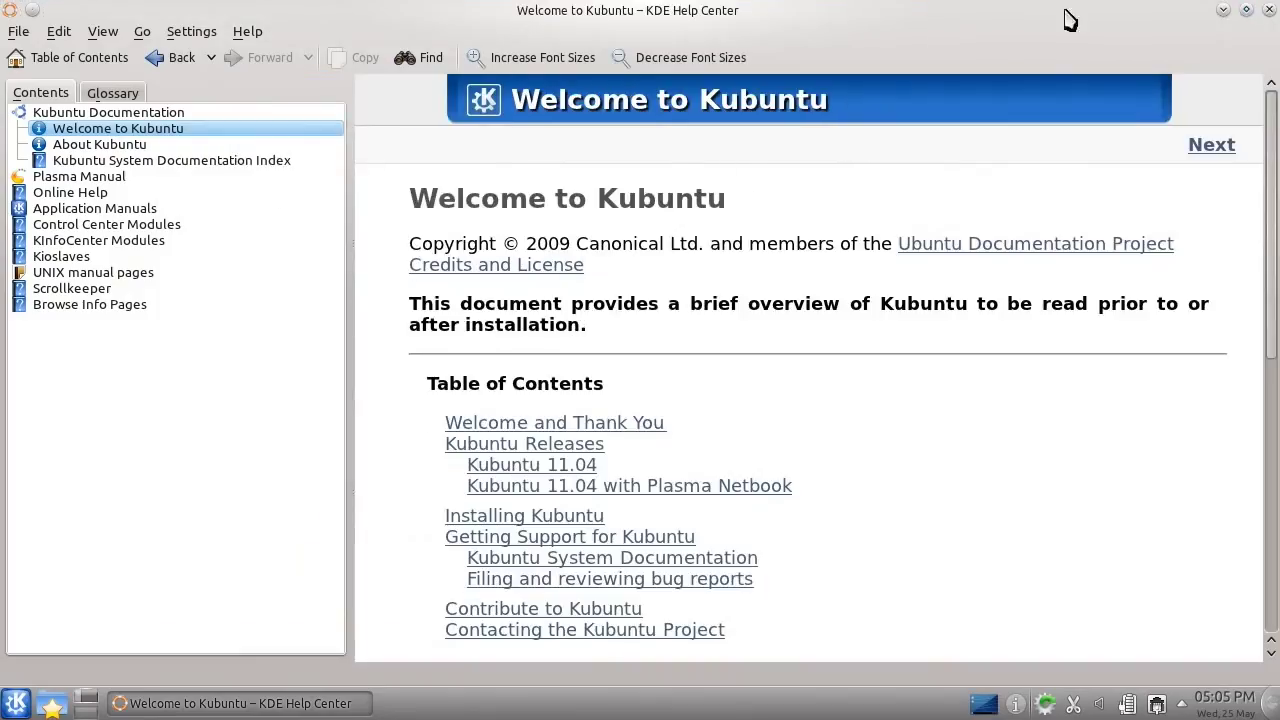
Look through the Application Manuals and the Help manual listed among them, and close the help center.
click(217, 210)
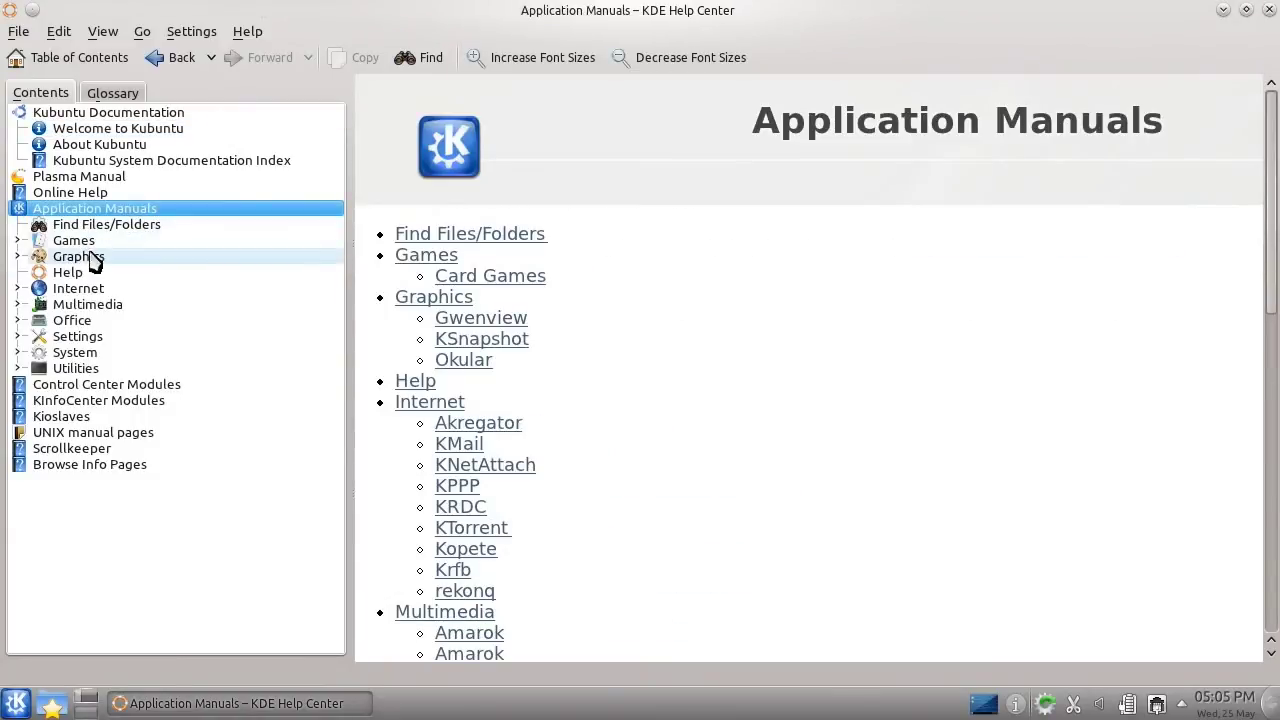
click(60, 276)
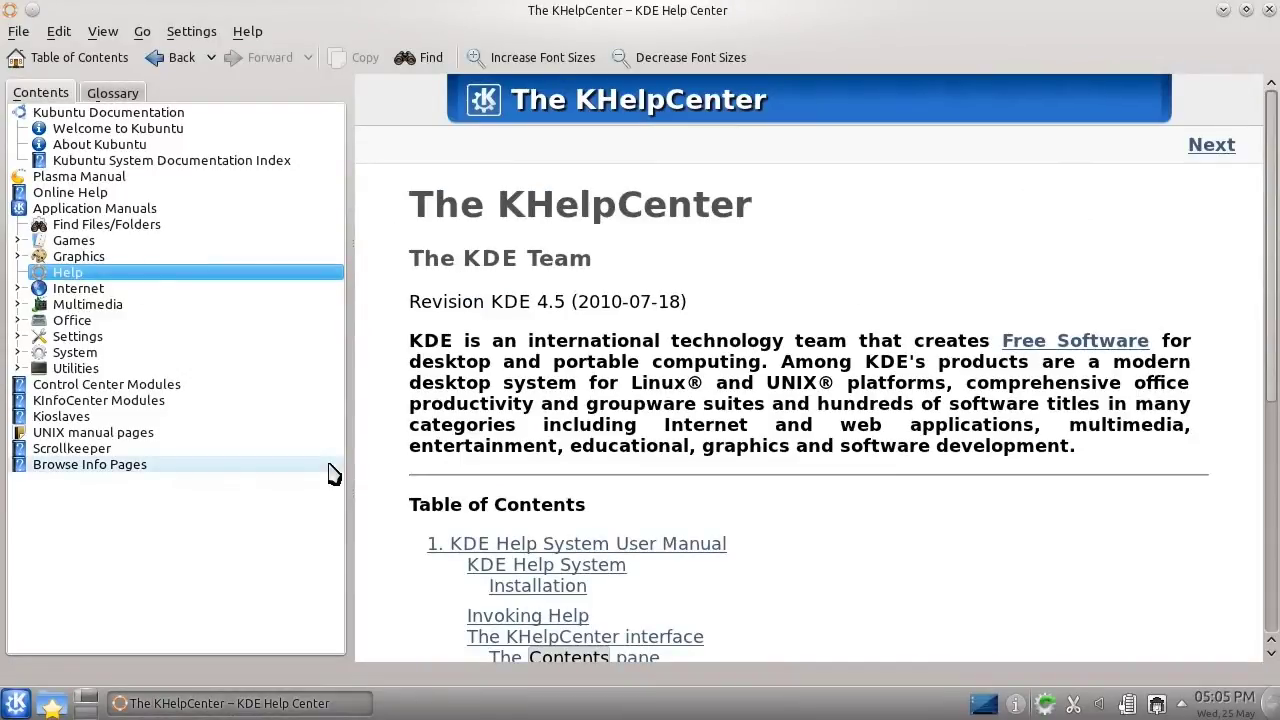
click(1270, 10)
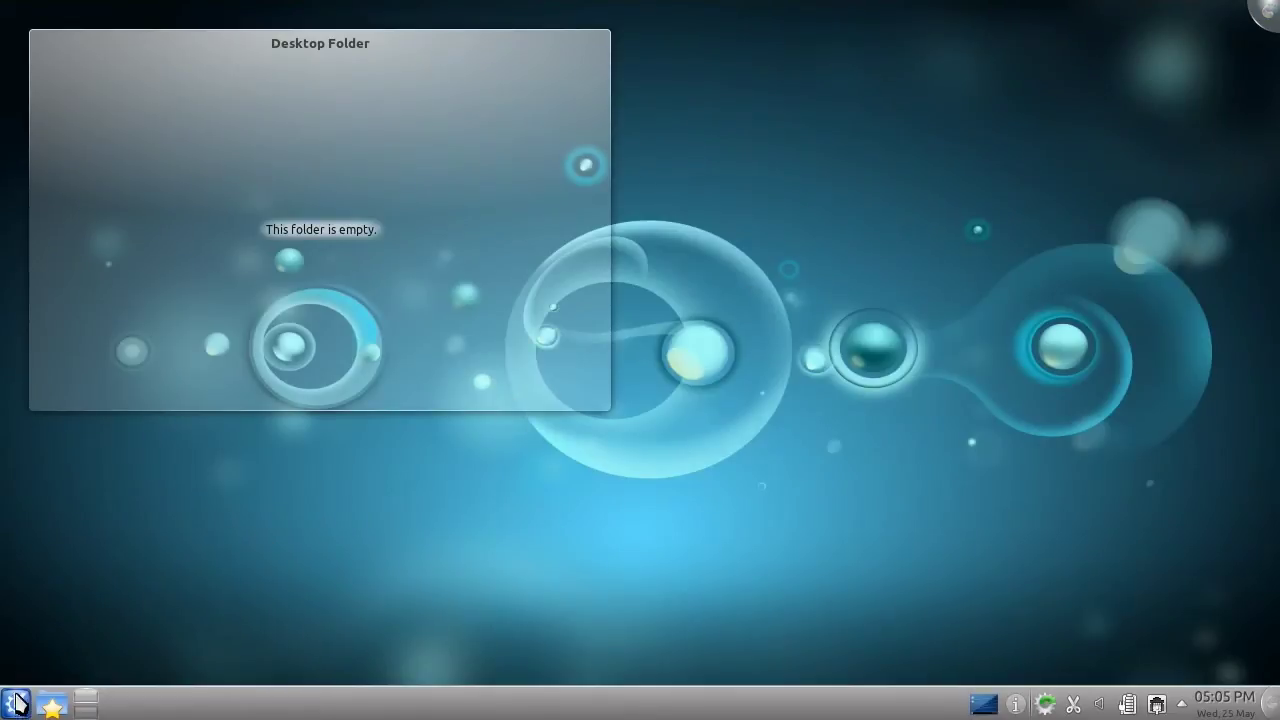
Launch the Quassel IRC client from the launcher's Internet applications category.
click(16, 703)
click(117, 662)
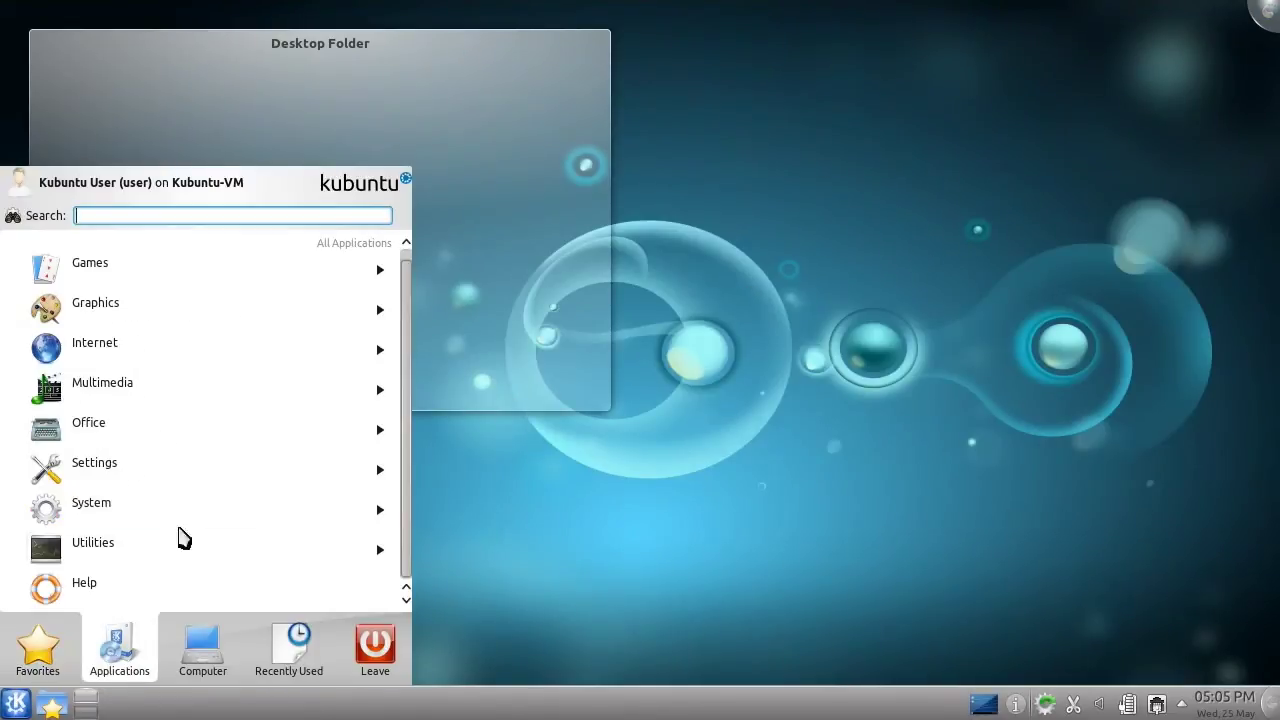
click(258, 362)
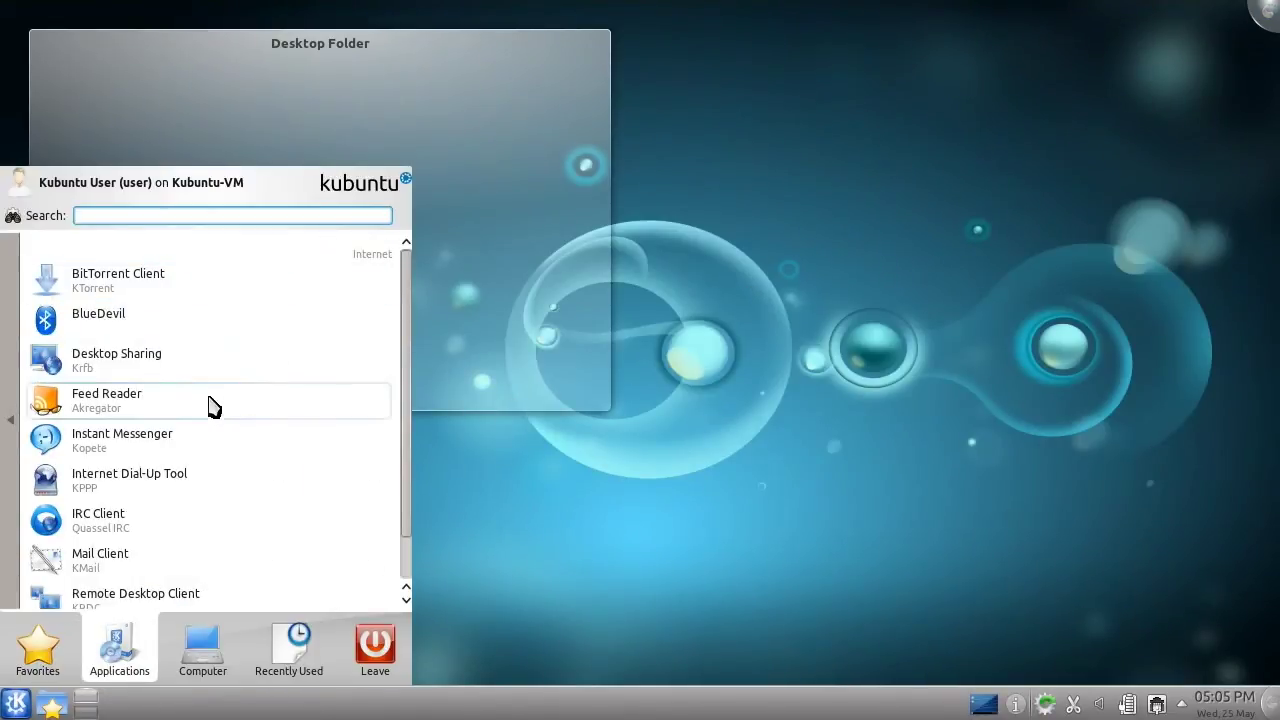
click(218, 522)
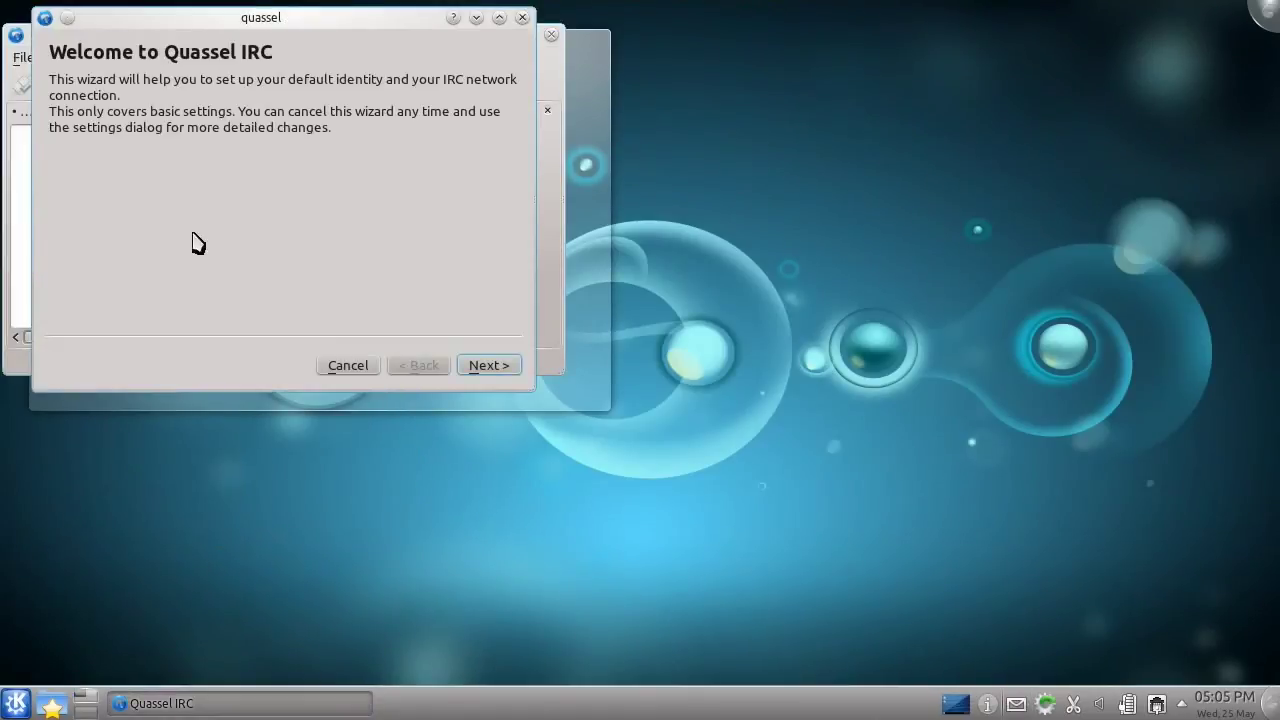
Complete the Quassel setup wizard, keeping the proposed identity and network settings.
click(484, 376)
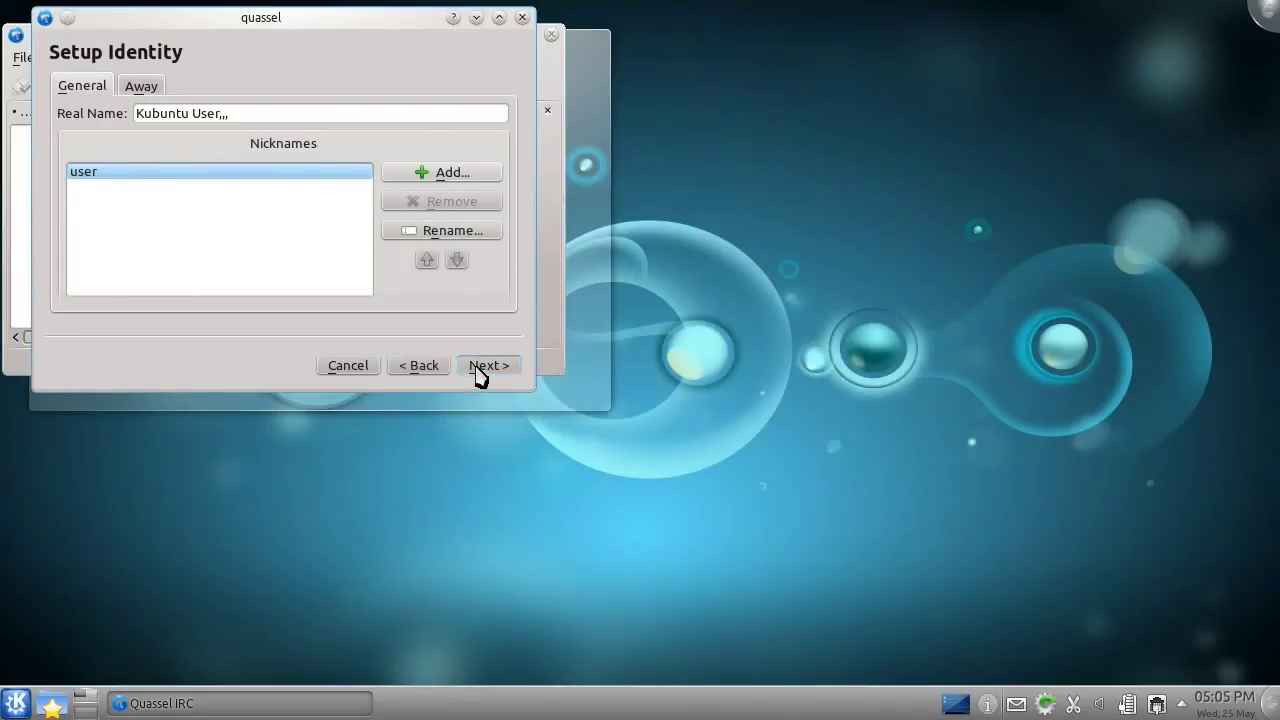
click(480, 371)
click(492, 436)
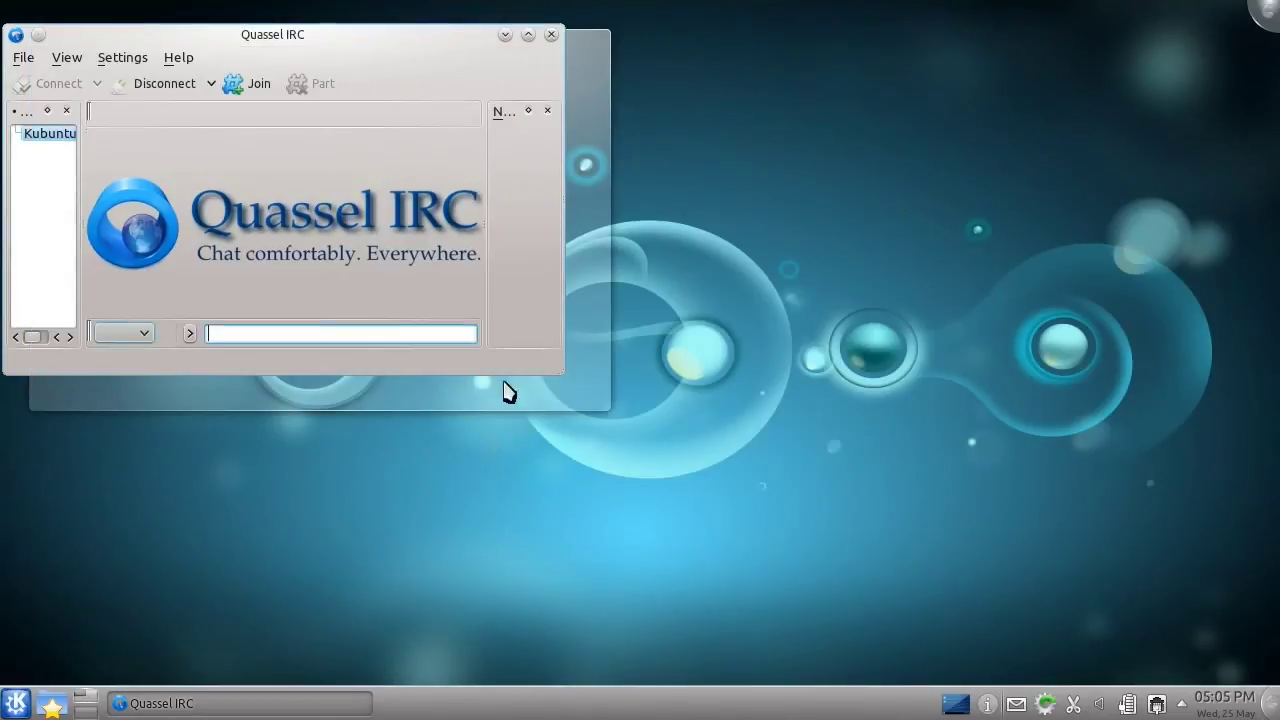
Maximize the Quassel IRC window and widen the All Chats pane until the network name fits.
click(528, 34)
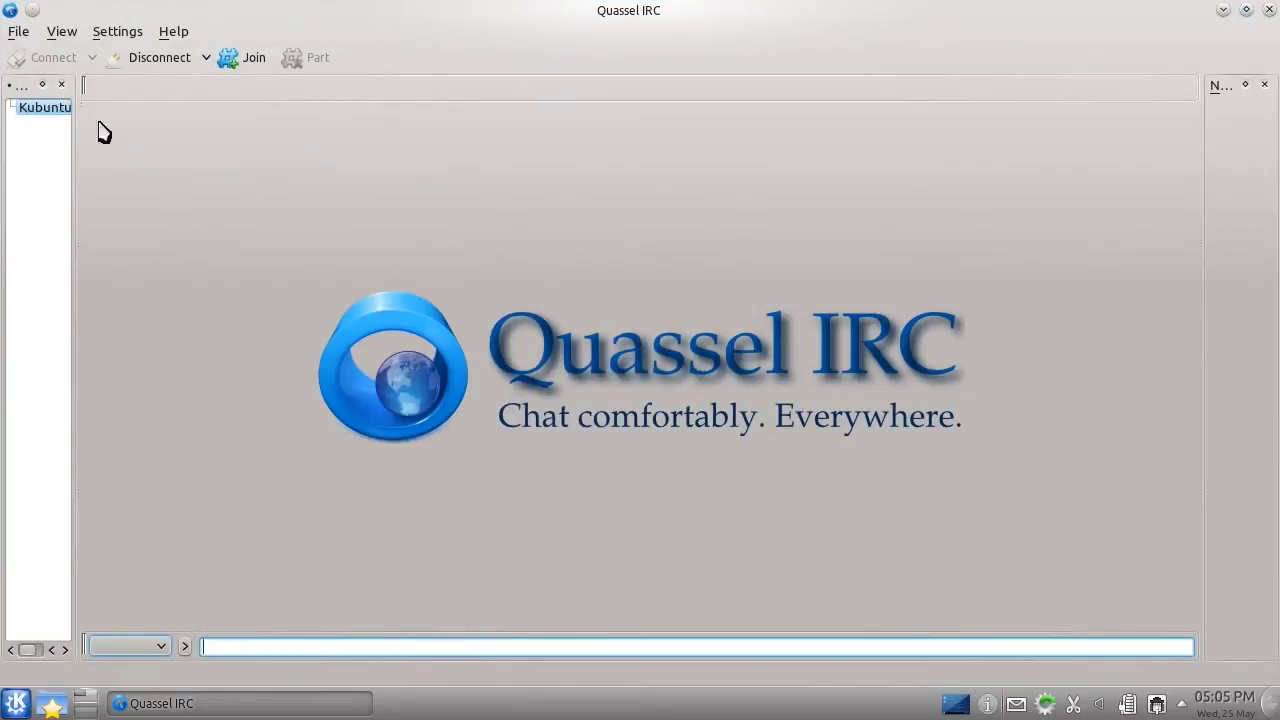
drag(77, 217, 104, 208)
drag(238, 111, 276, 1)
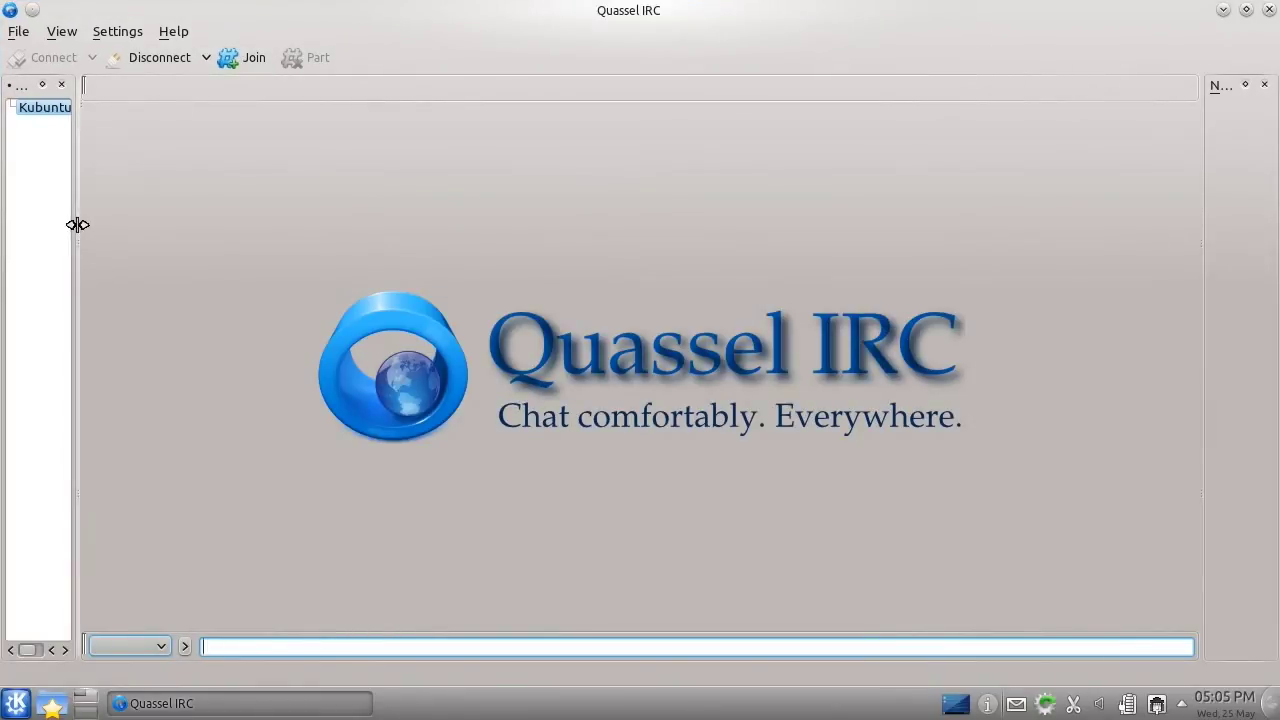
drag(77, 232, 155, 233)
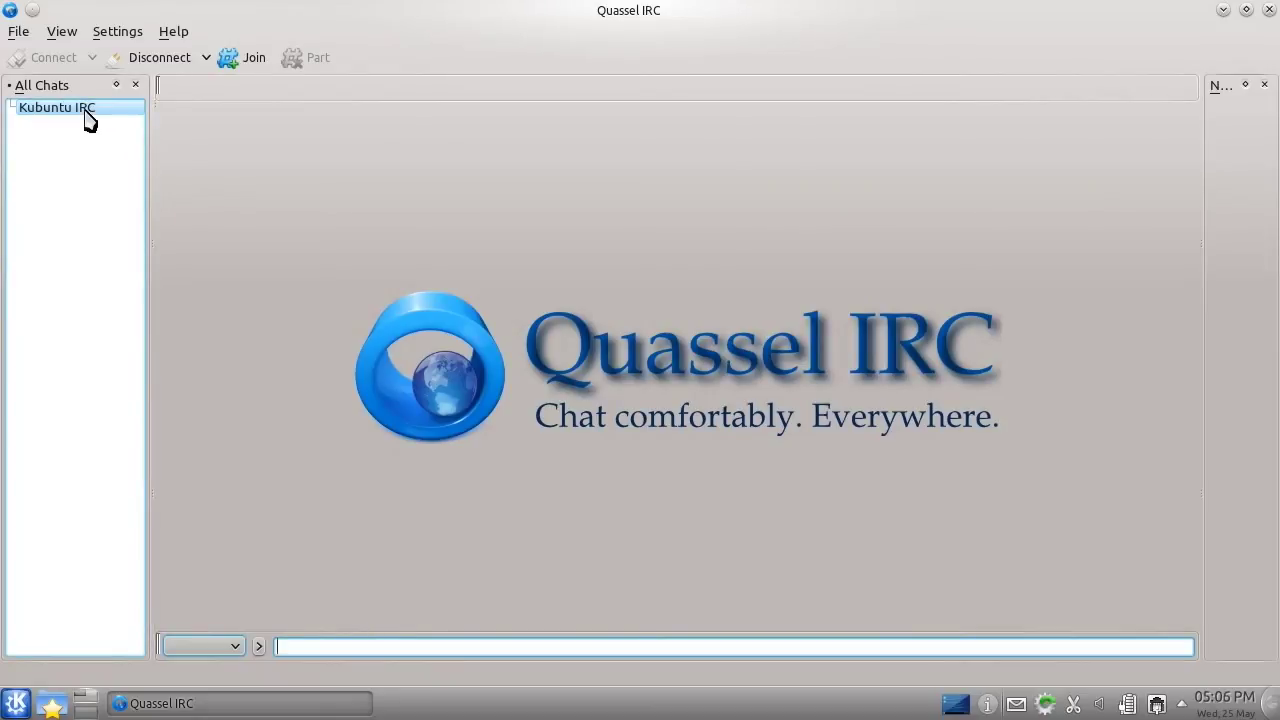